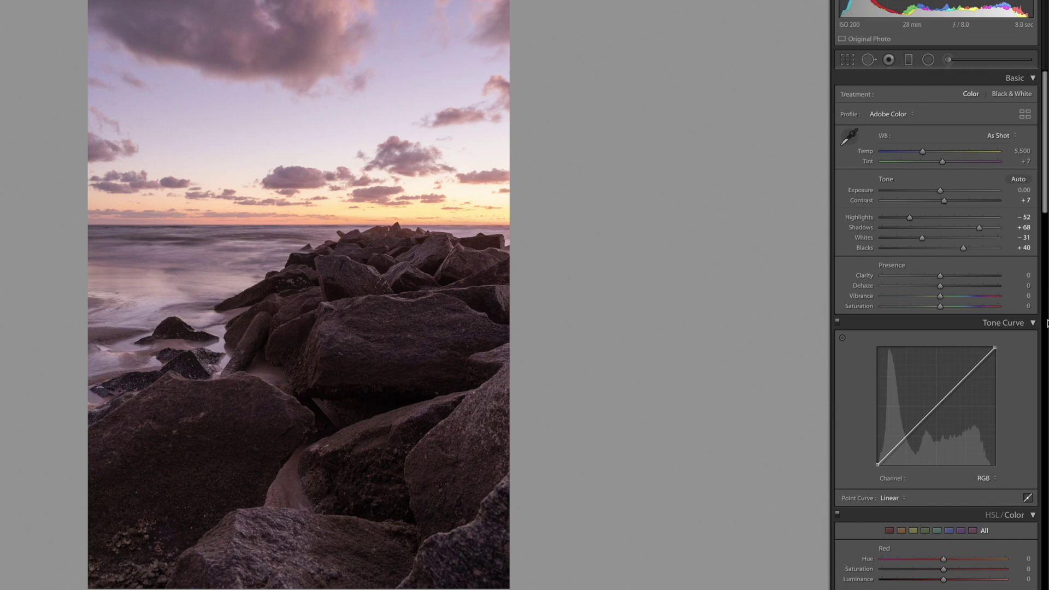
- Send the A7308549.ARW seascape from the Lightroom filmstrip to Photoshop CC 2018 via Edit In
scroll(962, 345, "down", 10)
scroll(962, 344, "down", 10)
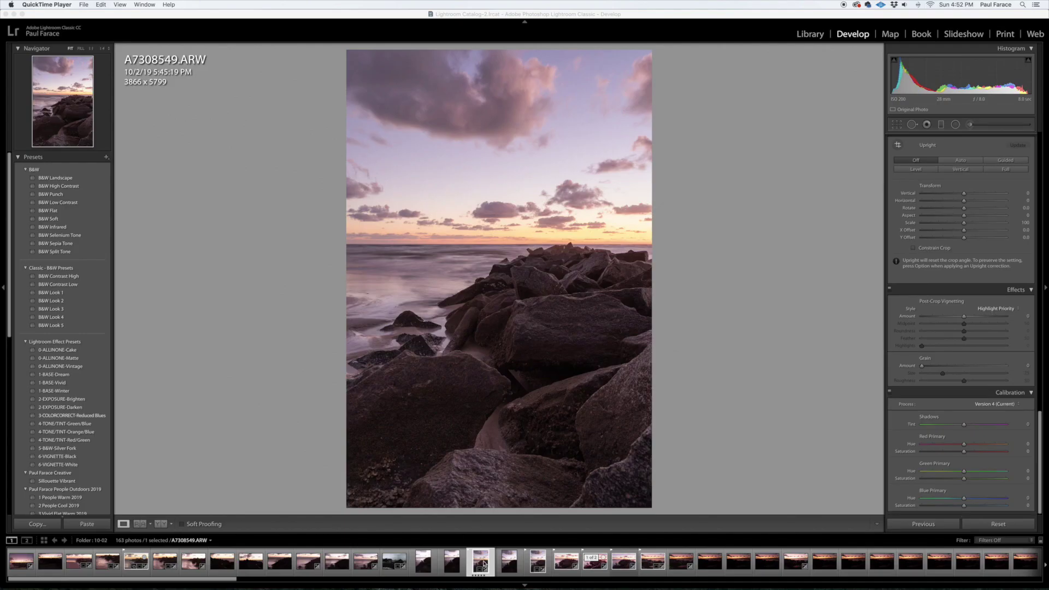
left_click(485, 562)
right_click(483, 562)
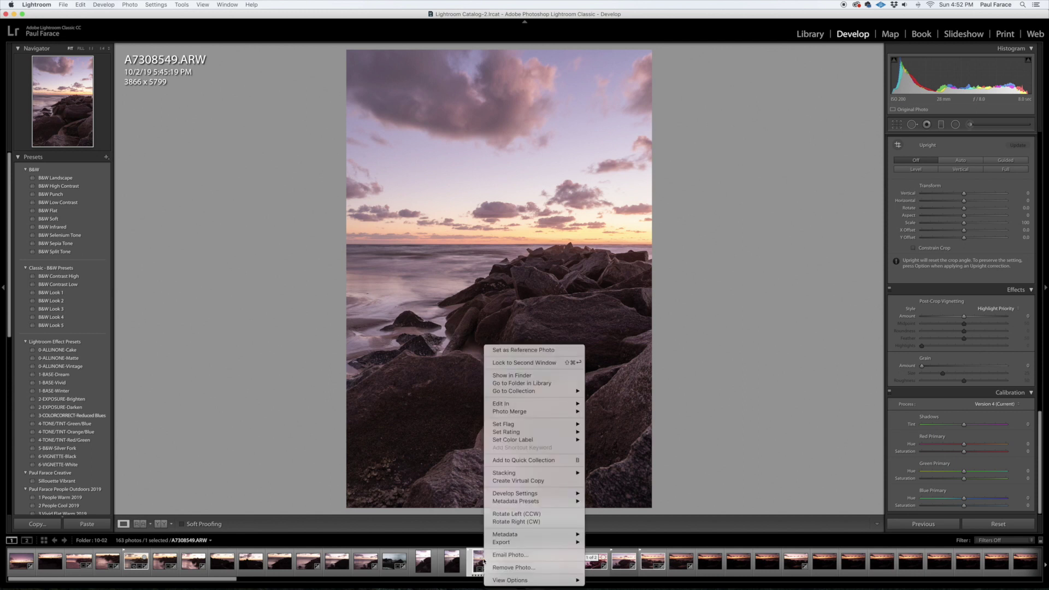
mouse_move(537, 403)
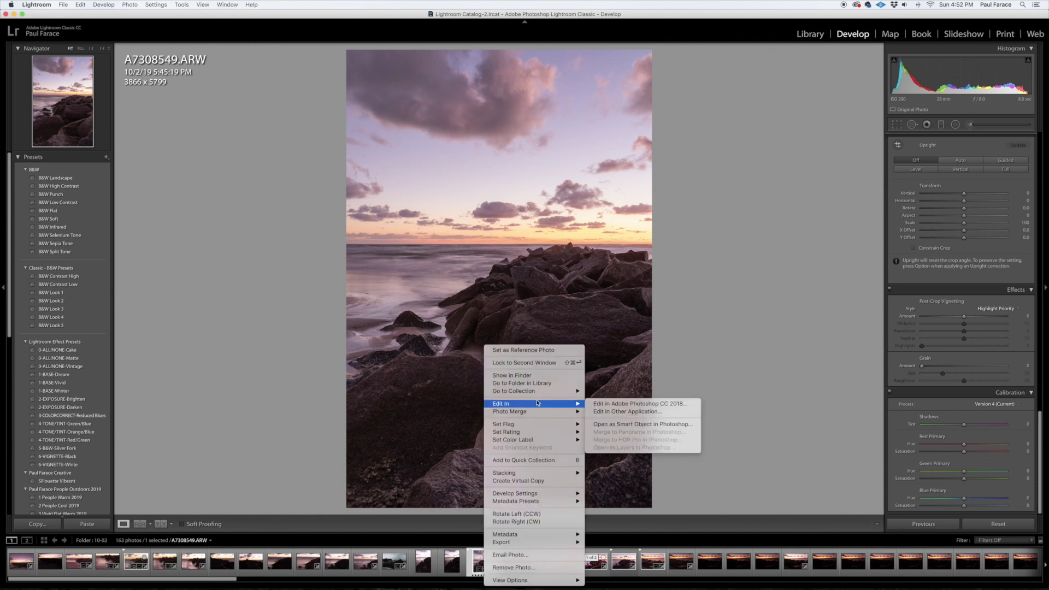
left_click(652, 404)
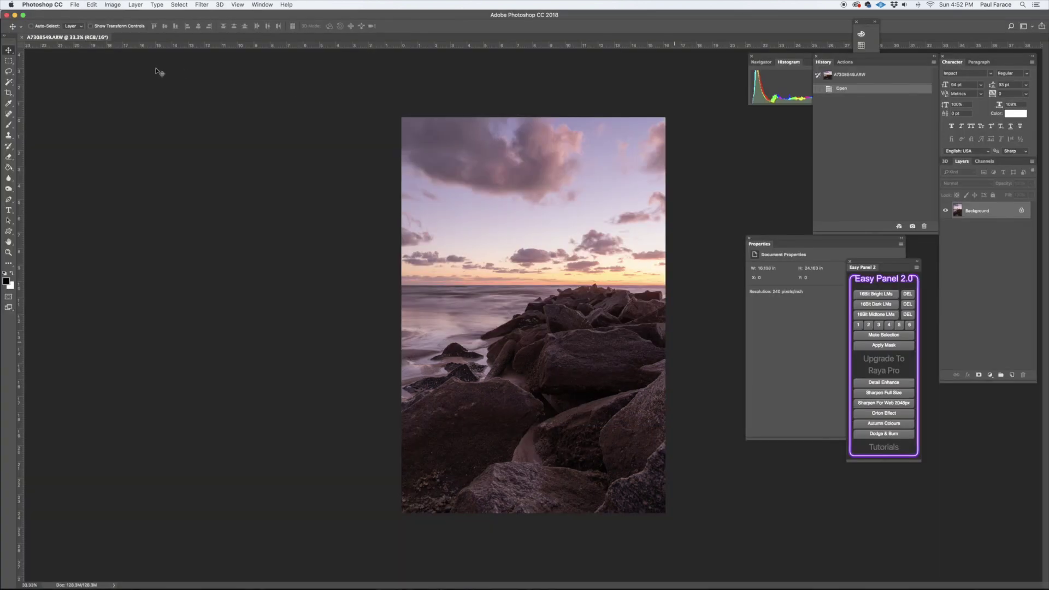
- Float the photo into its own window and centre it in the workspace
left_click_drag(100, 50, 121, 74)
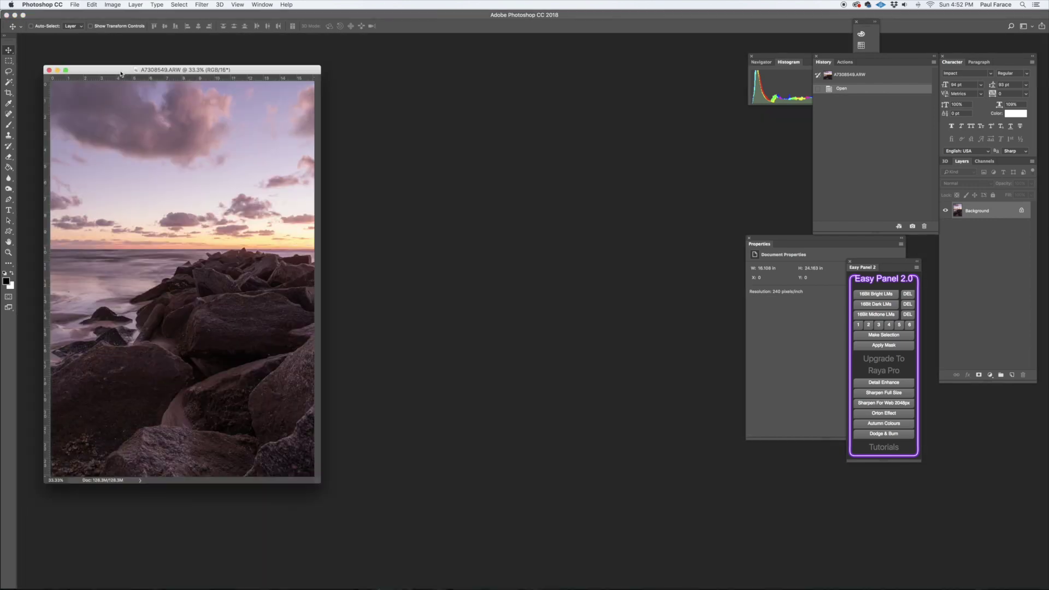
left_click_drag(249, 70, 569, 90)
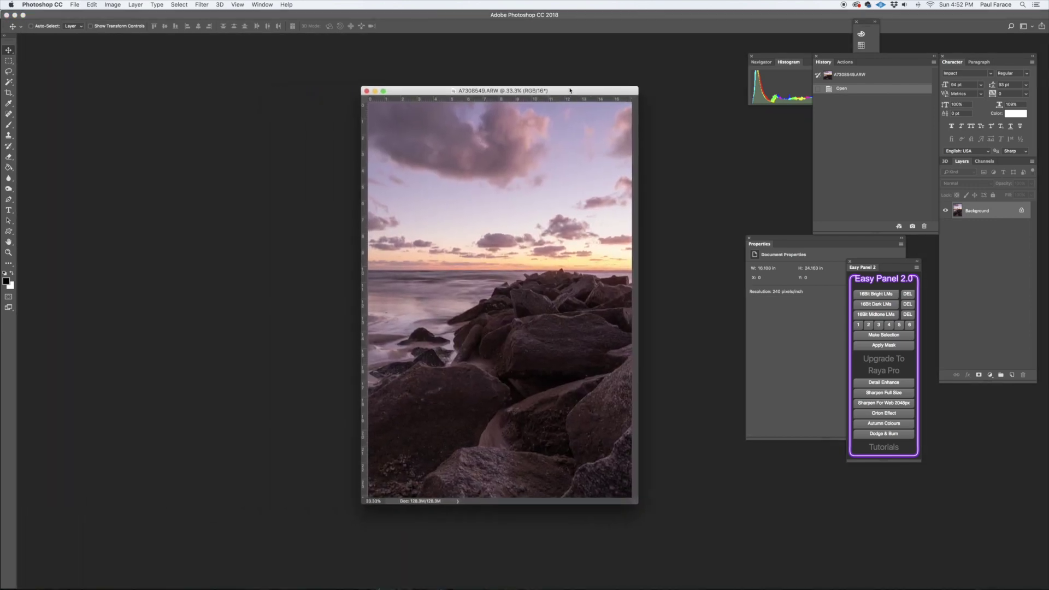
right_click(996, 215)
left_click(1016, 267)
- Add a Curves adjustment layer with the RGB midtones pulled down to darken
left_click(990, 374)
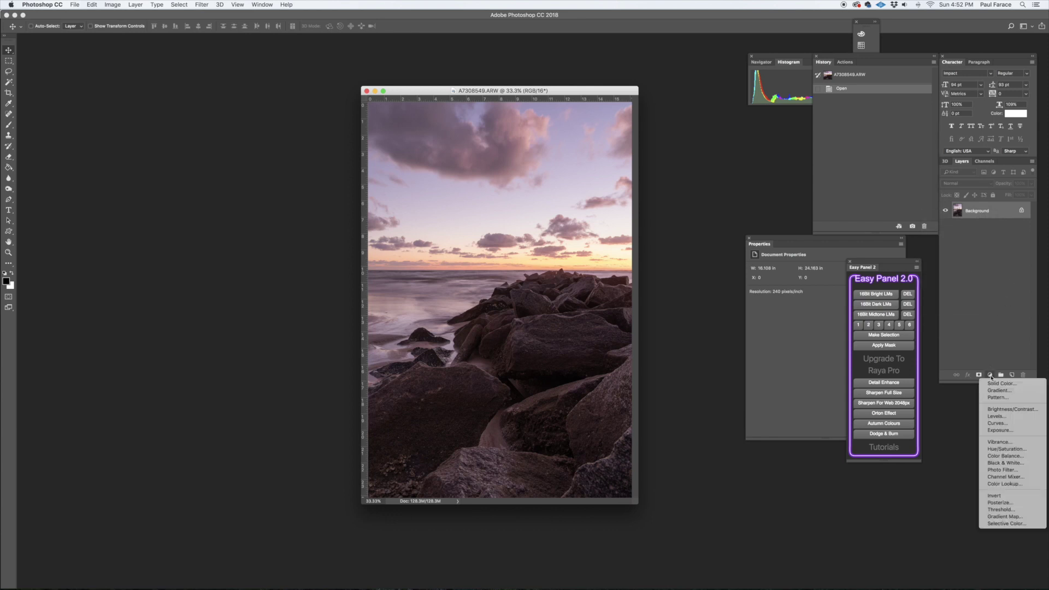
left_click(998, 423)
left_click(807, 250)
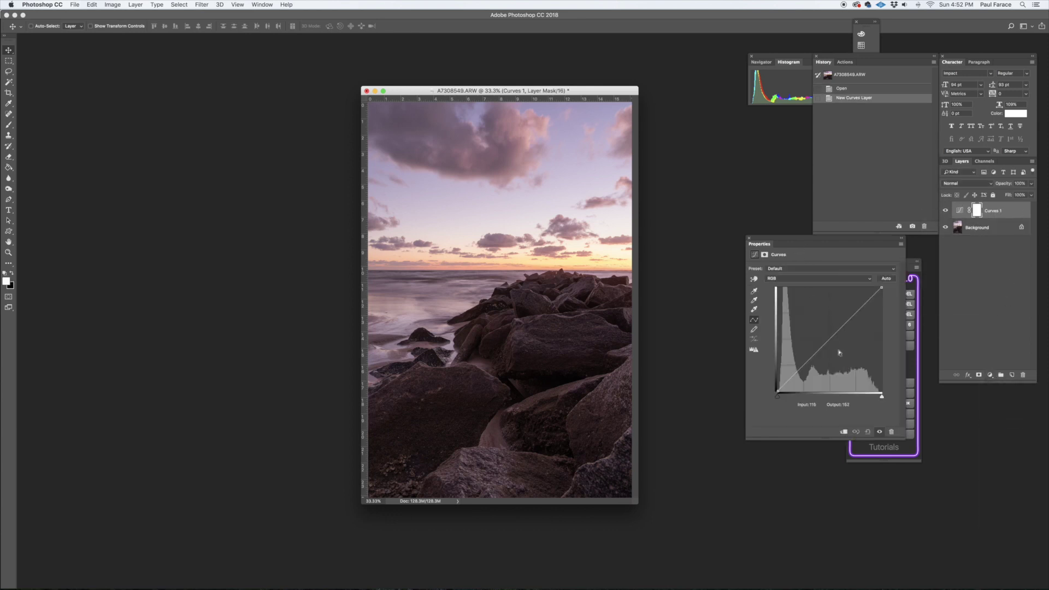
left_click_drag(830, 340, 830, 345)
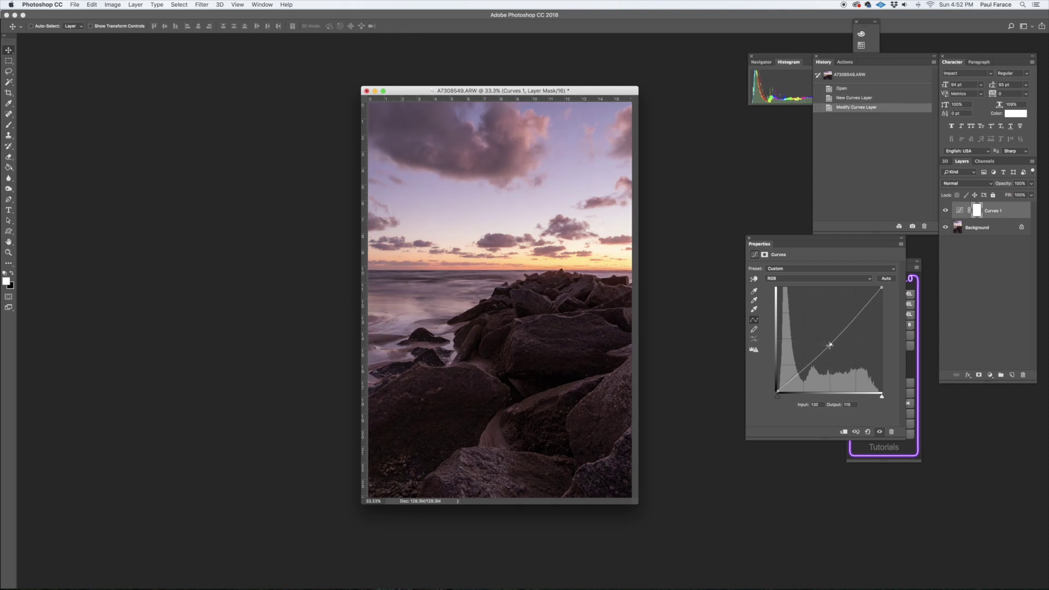
- Add an empty Layer 1 above Curves 1
left_click(988, 361)
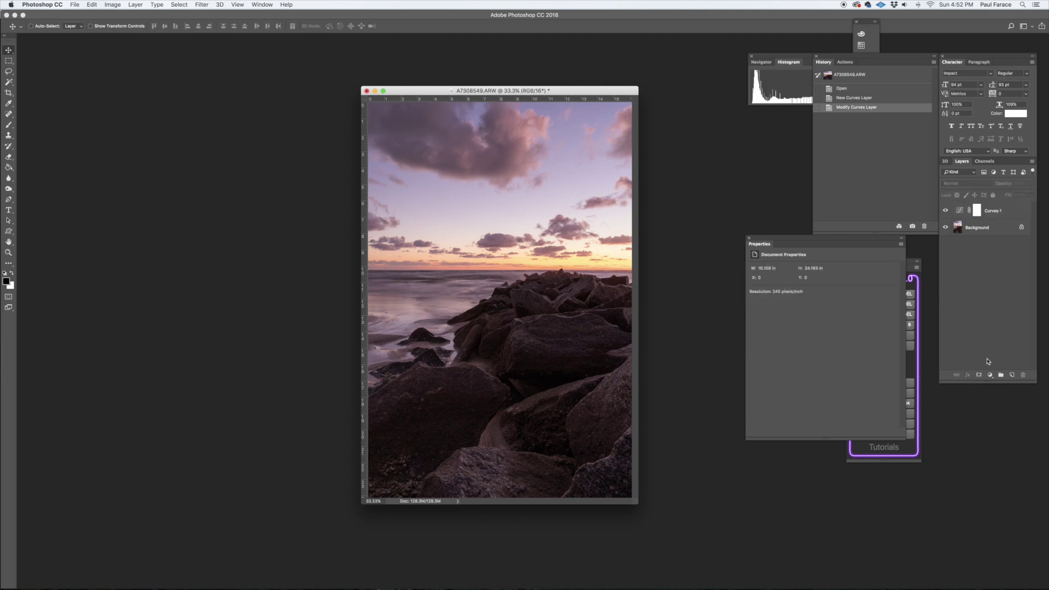
left_click(998, 228)
left_click(998, 212)
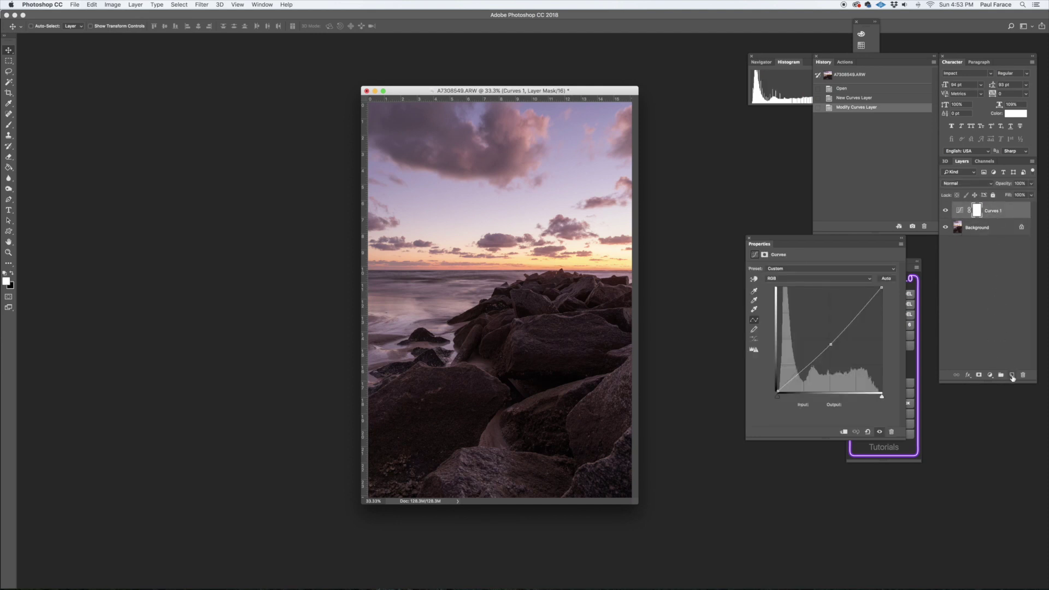
left_click(1011, 376)
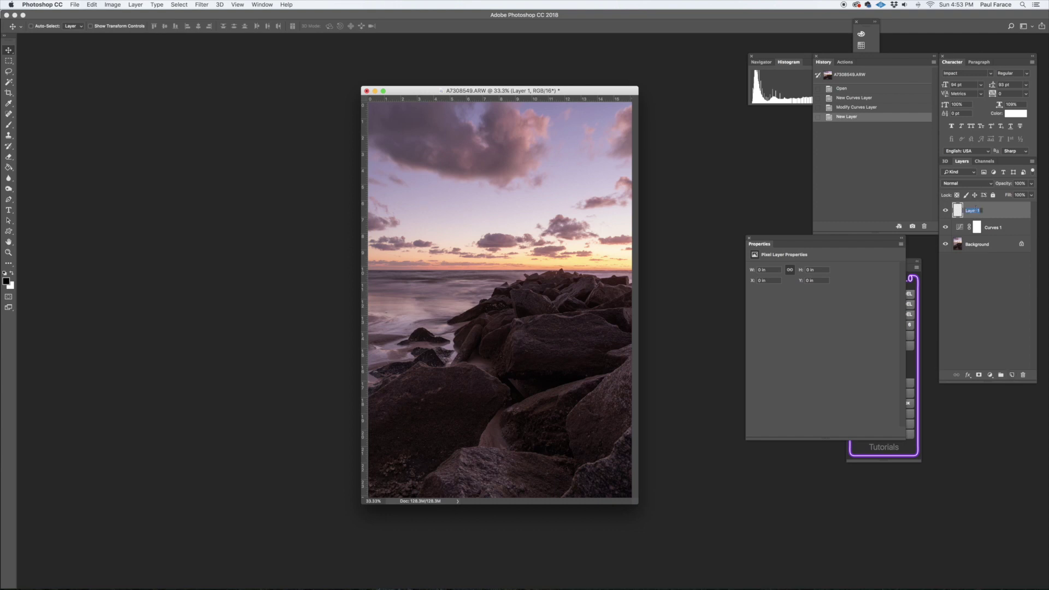
- Rename the empty layer 'Lights' and set its blend mode to Soft Light
type("Lights")
key("Return")
left_click(980, 185)
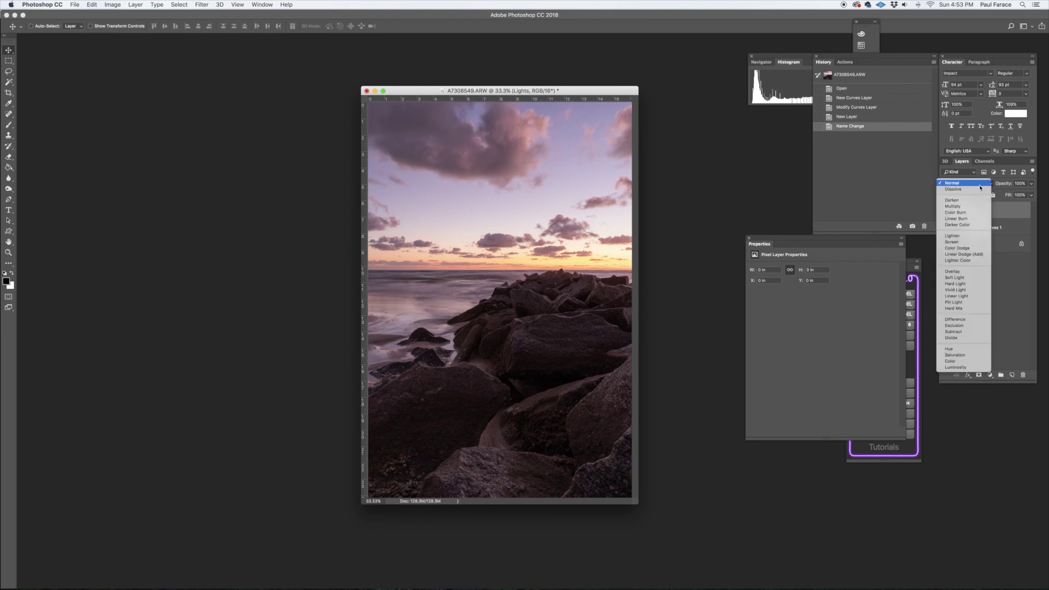
left_click(977, 277)
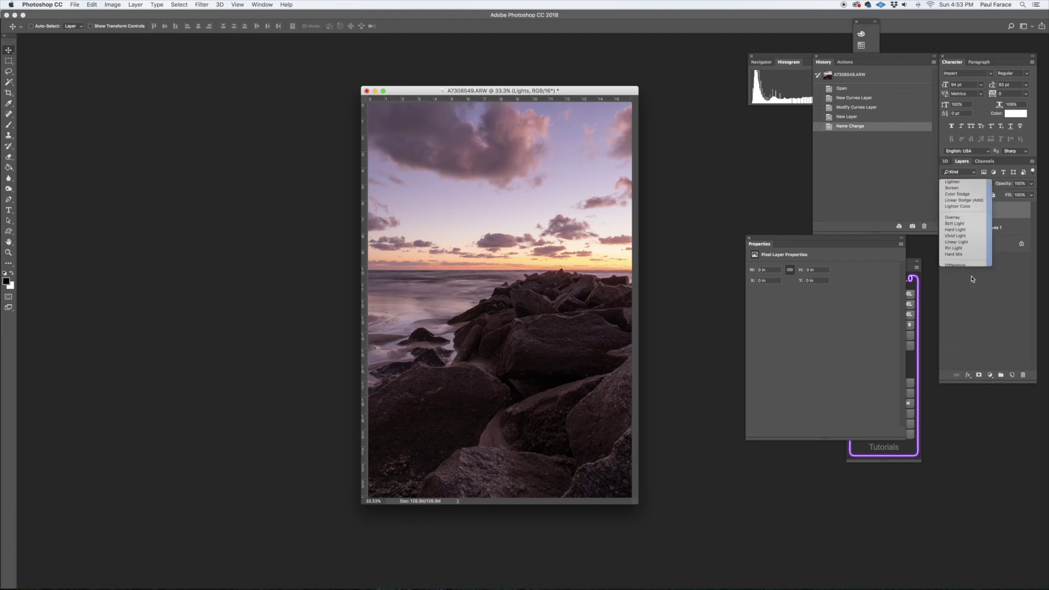
- Duplicate Lights as a layer named 'Darks', then reselect Lights
right_click(993, 207)
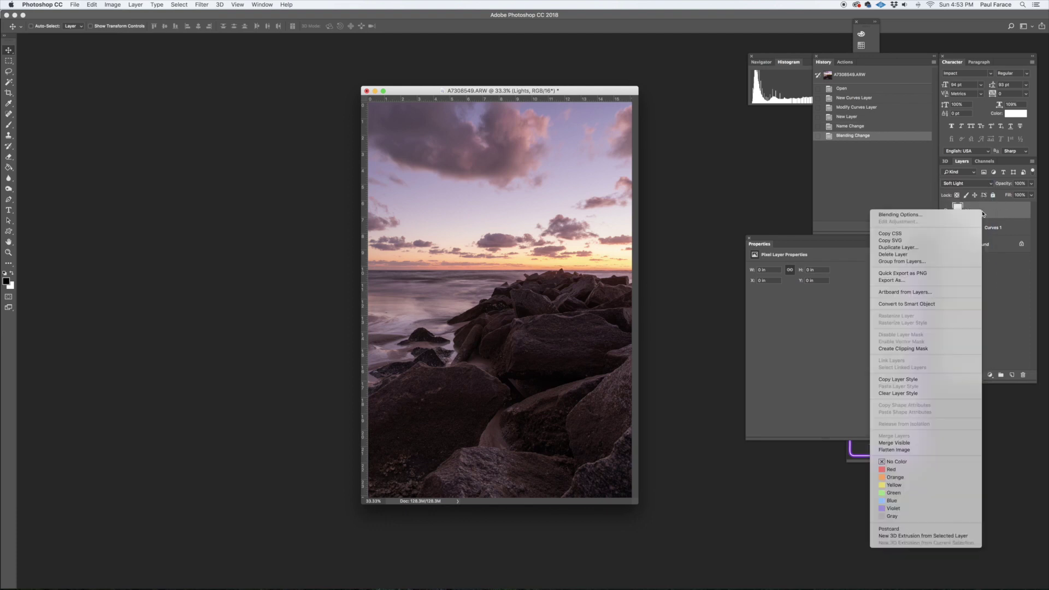
left_click(950, 252)
type("Darks")
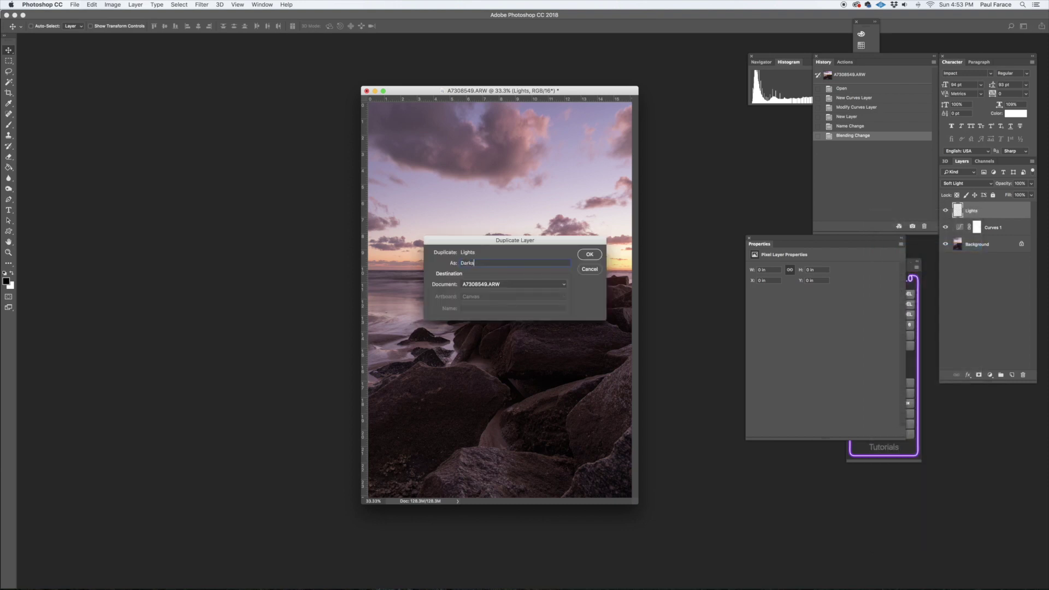
key("Return")
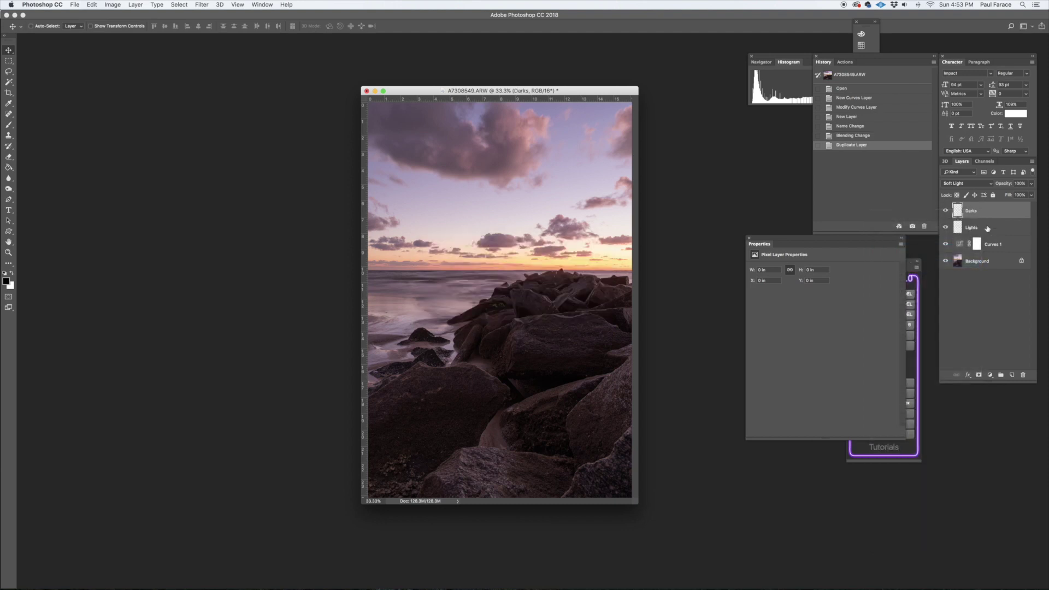
left_click(986, 227)
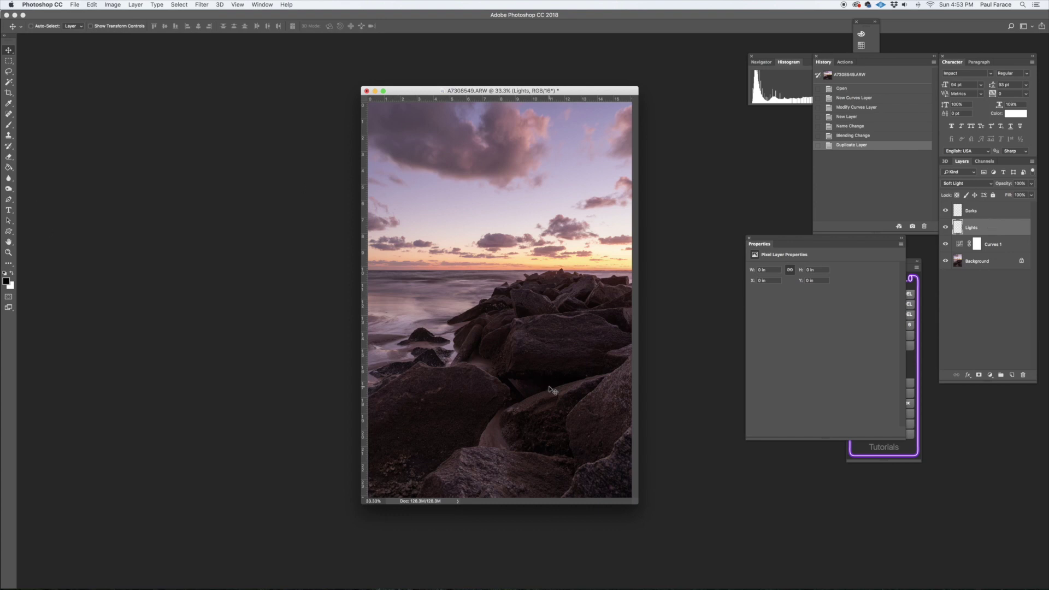
- Set up a large white brush and zoom in on the rocks
key("b")
key("bracketright")
key("bracketright")
key("bracketright")
key("bracketright")
key("bracketright")
key("bracketright")
key("bracketright")
key("bracketright")
key("bracketright")
key("bracketright")
key("bracketright")
key("bracketright")
key("bracketright")
key("bracketright")
key("bracketright")
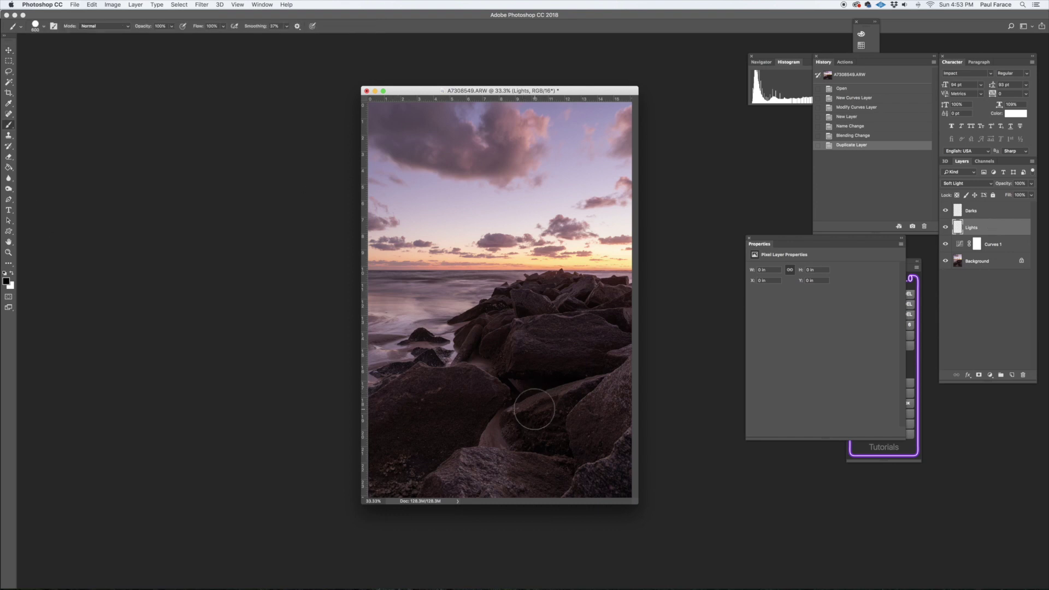
key("x")
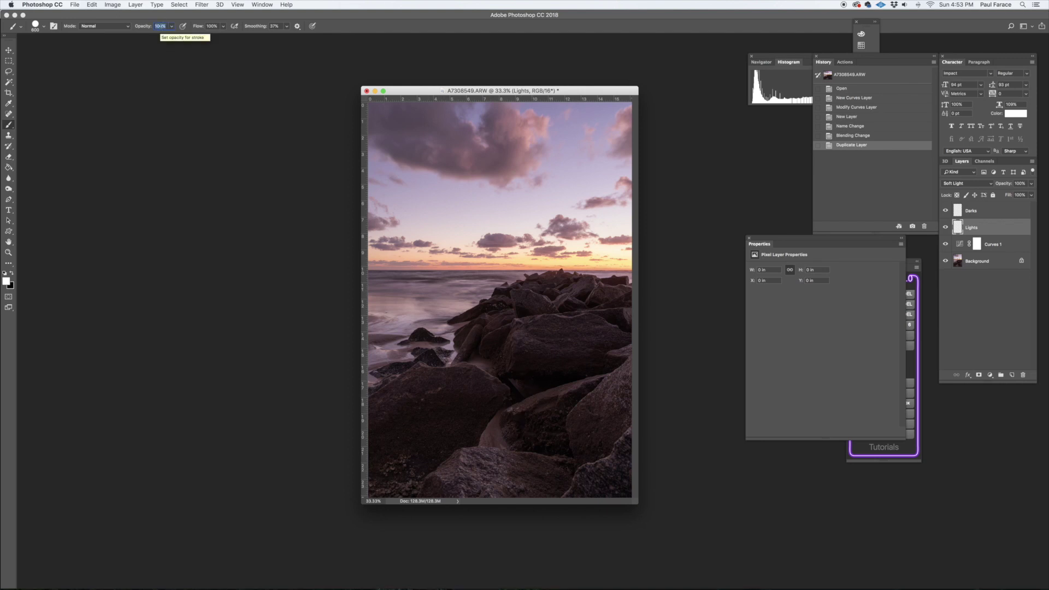
key("super+equal")
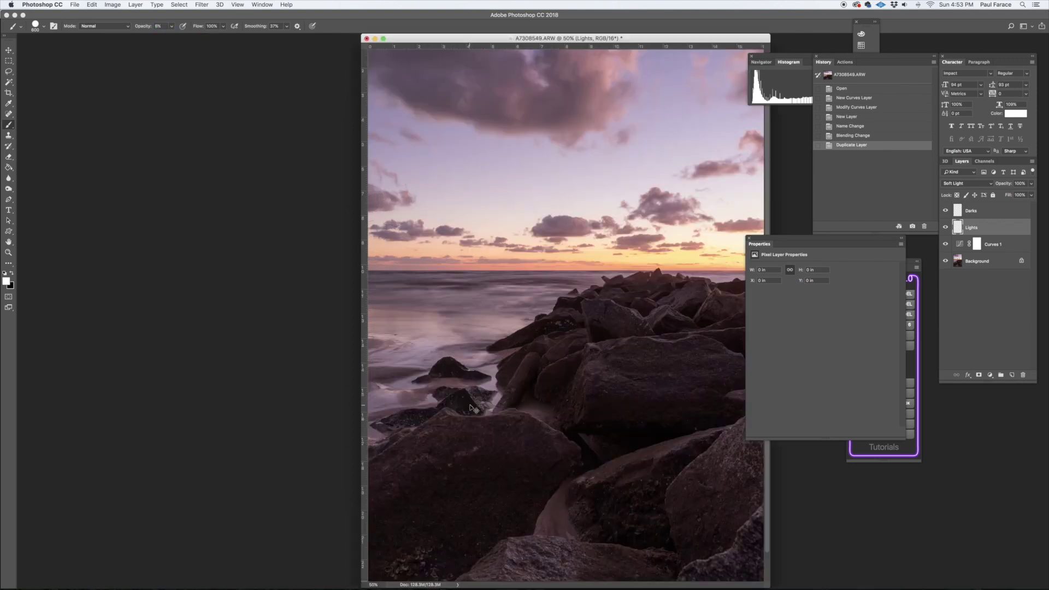
key("super+equal")
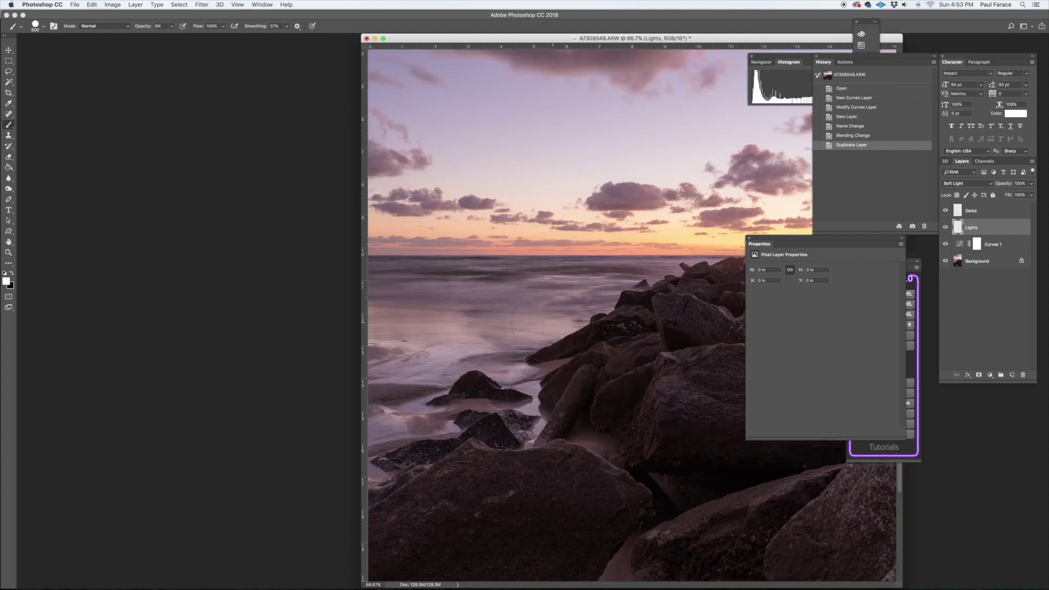
left_click_drag(708, 43, 567, 19)
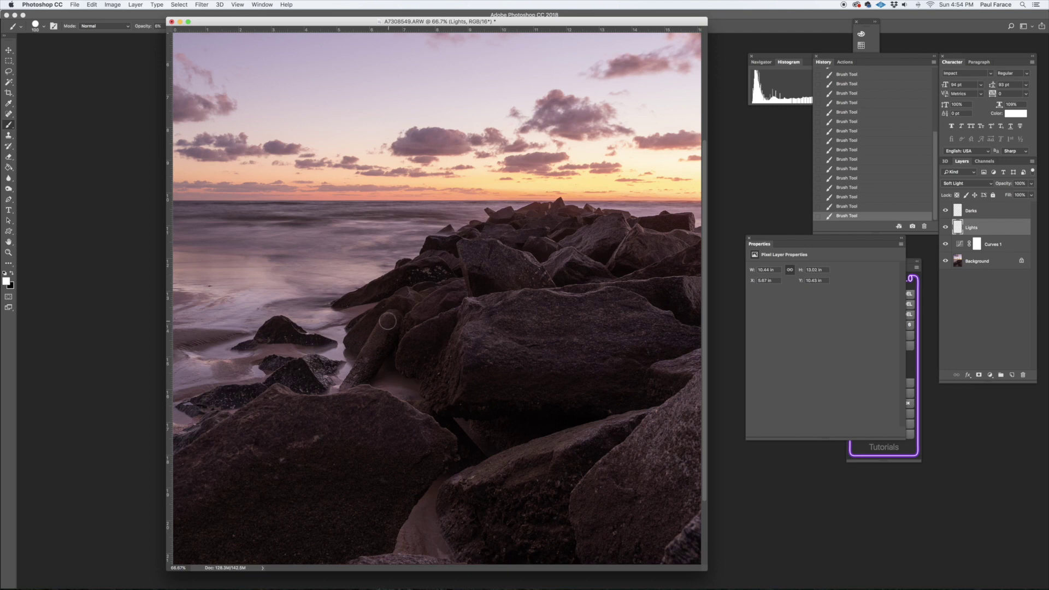
key("bracketright")
key("bracketright")
key("bracketright")
key("bracketright")
key("bracketright")
key("bracketright")
key("bracketright")
key("bracketright")
key("bracketright")
key("bracketright")
key("bracketright")
key("bracketleft")
key("bracketleft")
key("bracketleft")
key("bracketleft")
key("bracketleft")
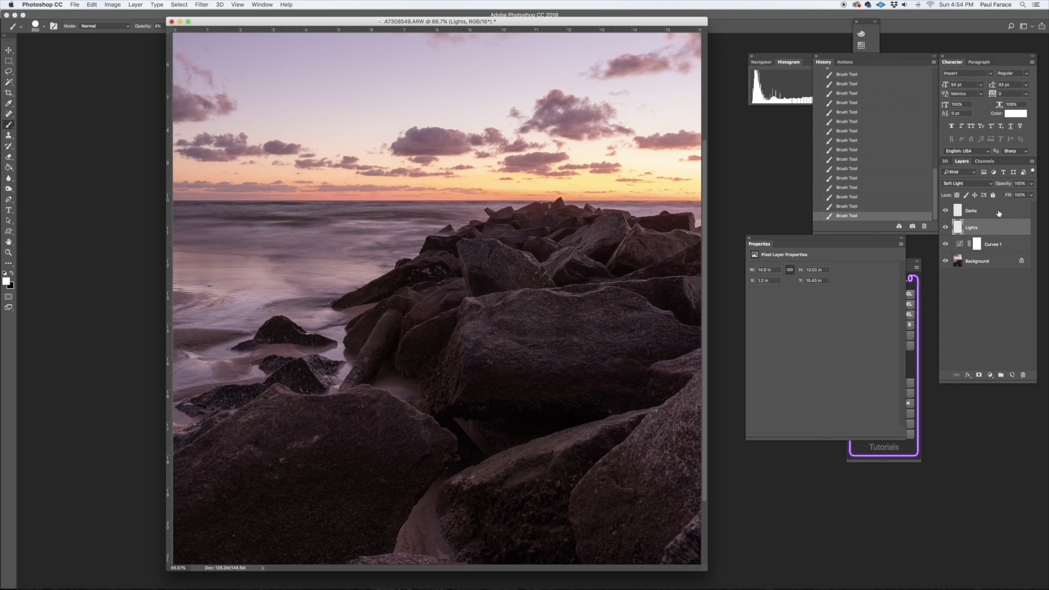
- On the Darks layer, switch to black and size the brush between 800 and 100 for the rock shadows
left_click(998, 214)
key("x")
key("bracketright")
key("bracketright")
key("bracketright")
key("bracketright")
key("bracketright")
key("bracketright")
key("super+minus")
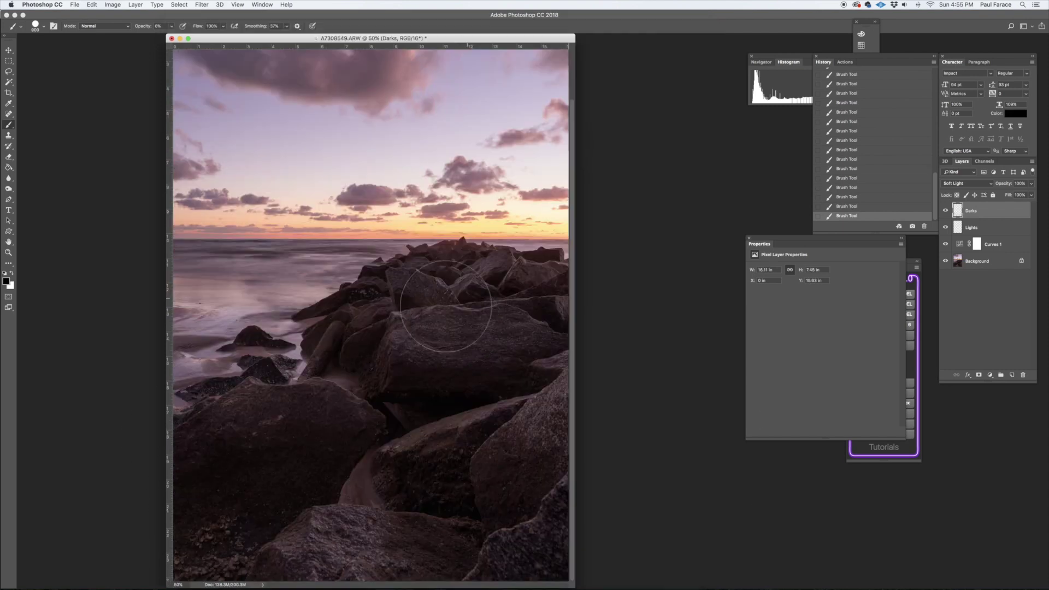
key("super+minus")
key("super+plus")
key("super+plus")
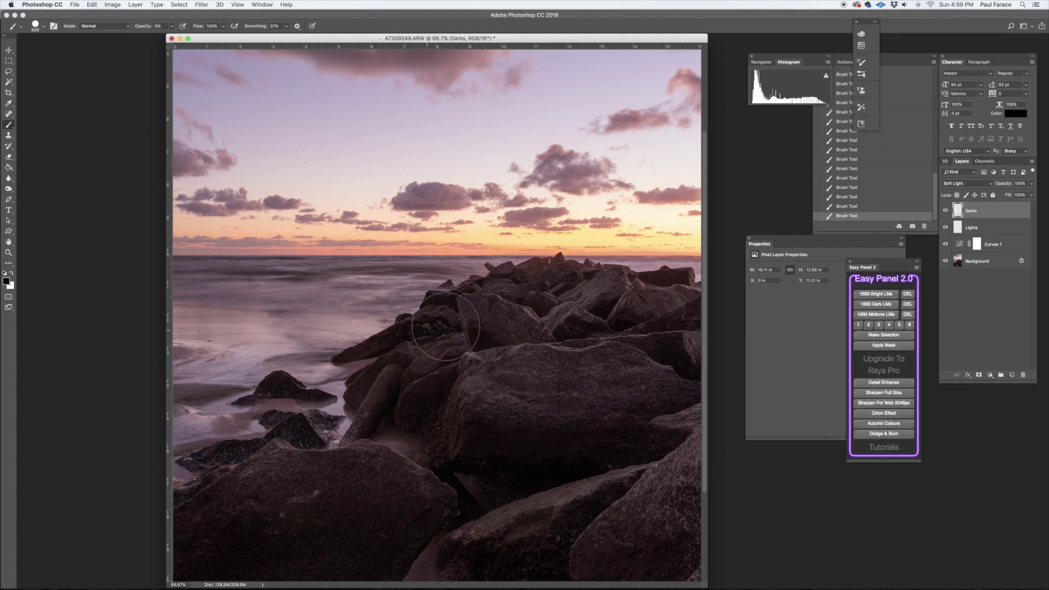
key("bracketleft")
key("bracketleft")
key("bracketleft")
key("bracketleft")
key("bracketleft")
key("bracketleft")
key("bracketleft")
key("bracketleft")
key("bracketright")
key("bracketright")
key("bracketright")
key("bracketleft")
key("bracketleft")
key("bracketleft")
key("bracketleft")
key("bracketleft")
key("bracketleft")
key("bracketleft")
key("bracketleft")
- Select all four layers and stamp them into a merged Layer 1
key("v")
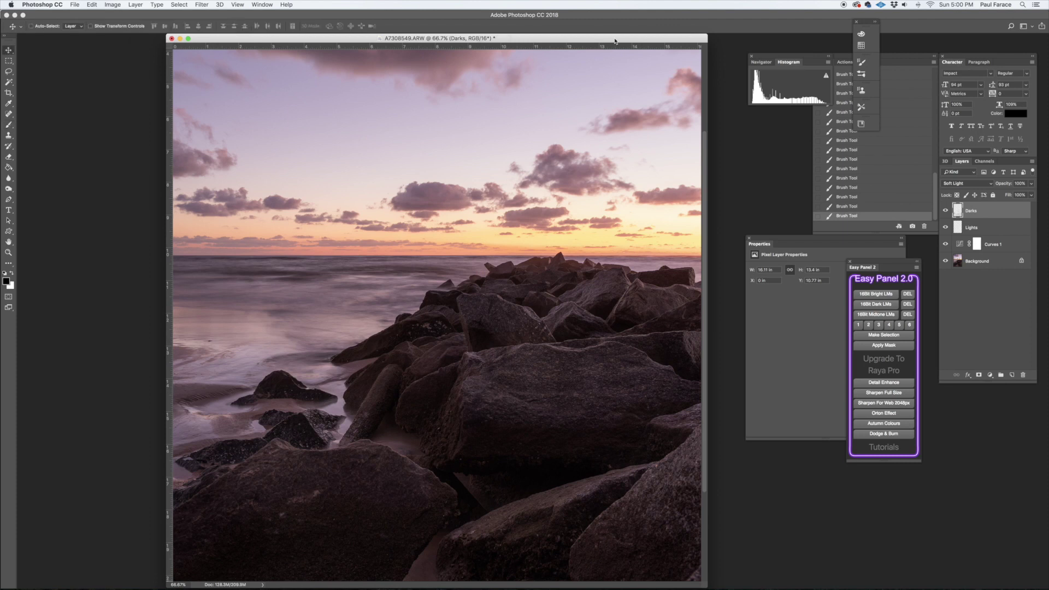
key("super+minus")
key("super+minus")
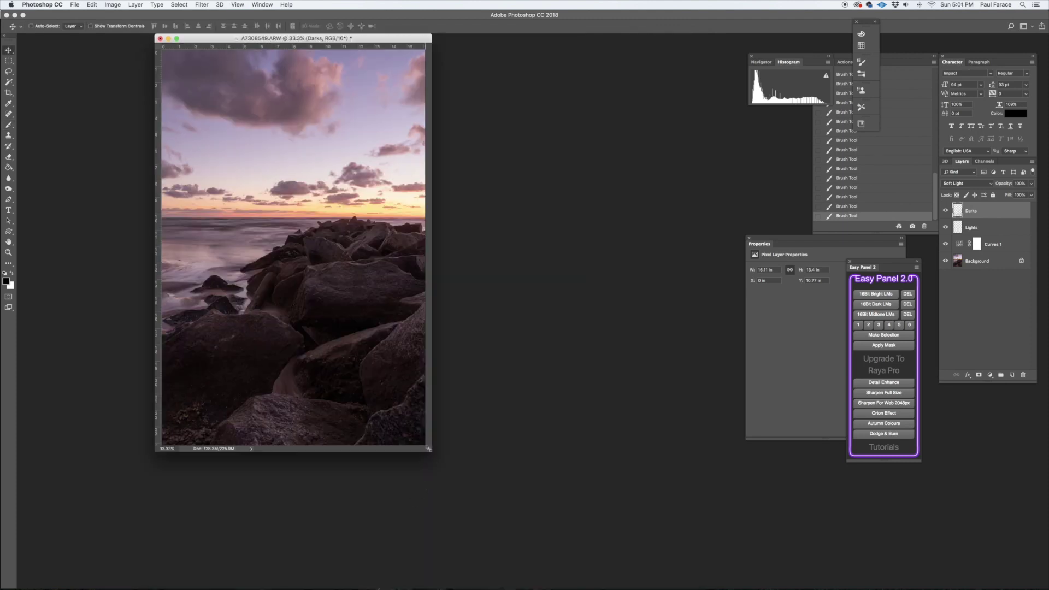
left_click_drag(430, 451, 487, 485)
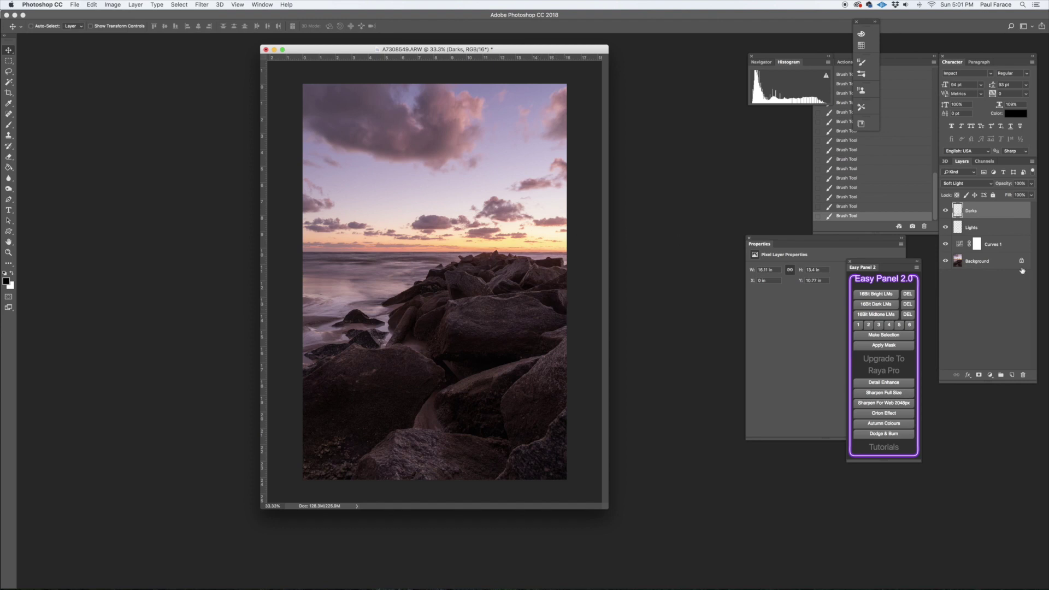
left_click(999, 261, "shift")
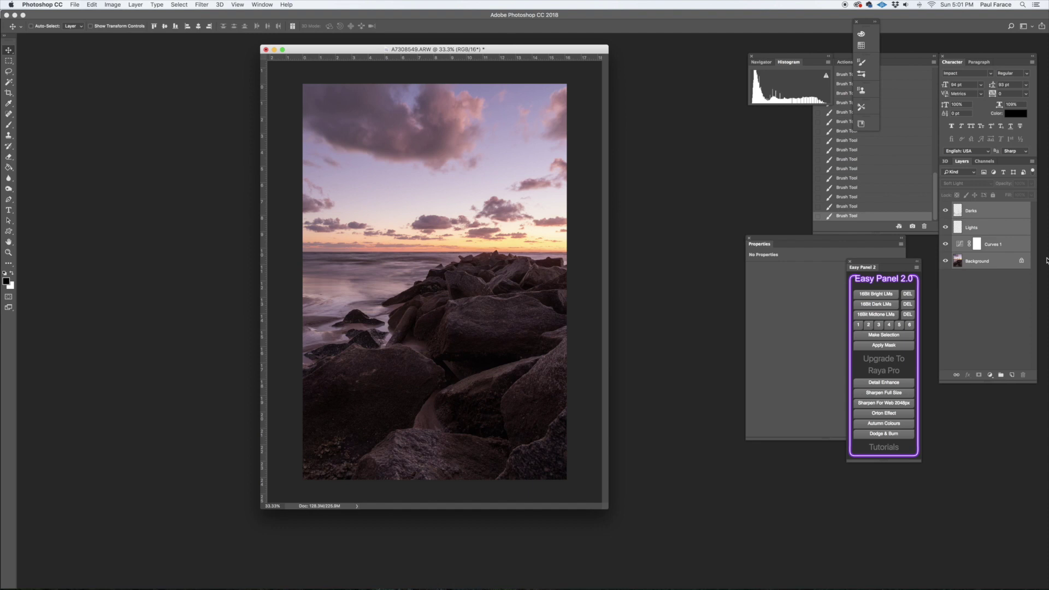
left_click(991, 214)
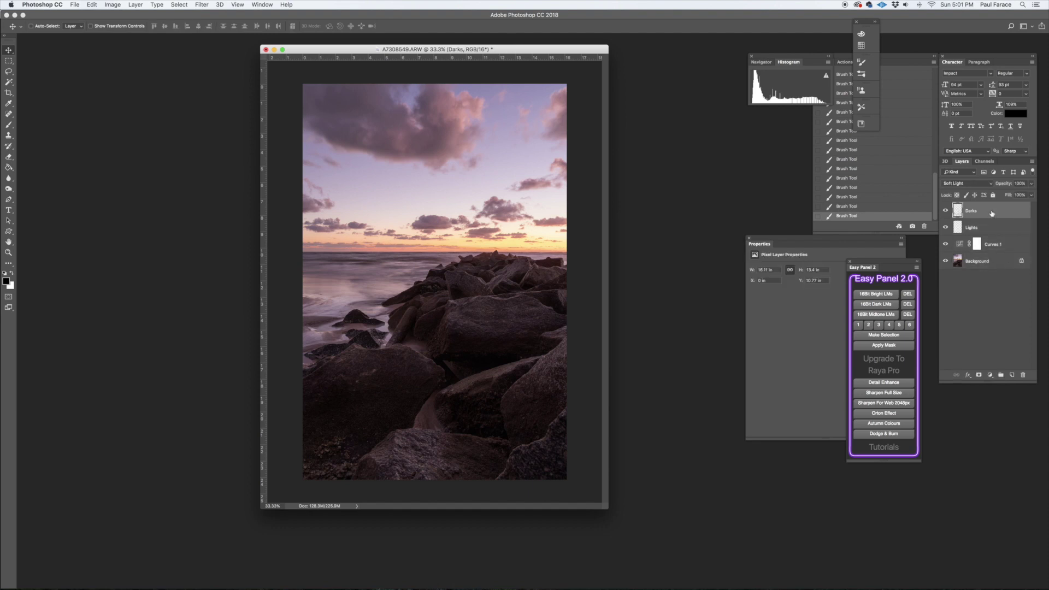
left_click(989, 262, "shift")
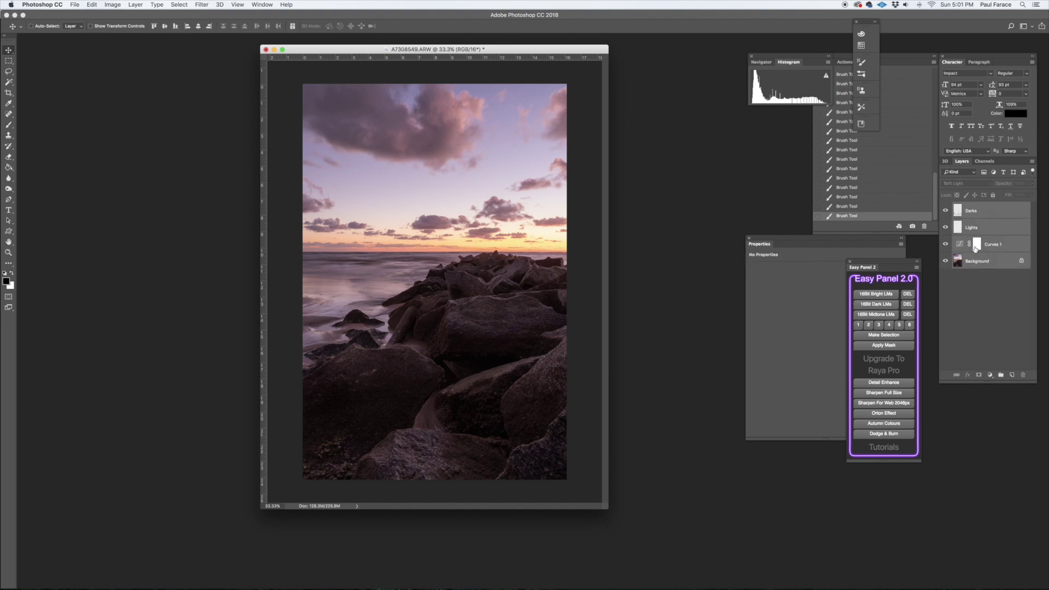
key("super")
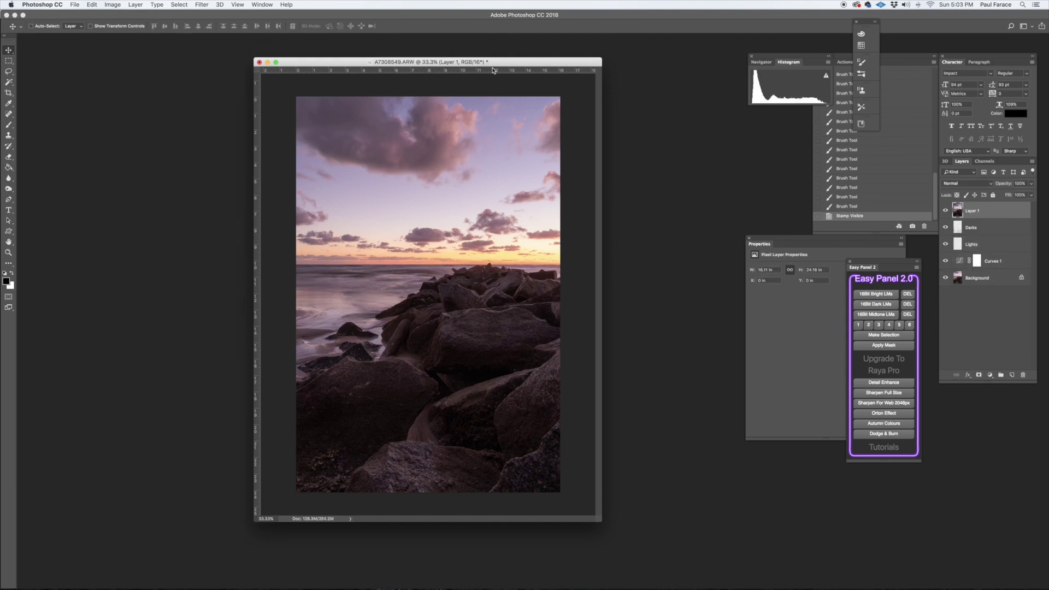
- Apply a 24-pixel Gaussian Blur to the merged Layer 1
left_click(200, 4)
mouse_move(226, 103)
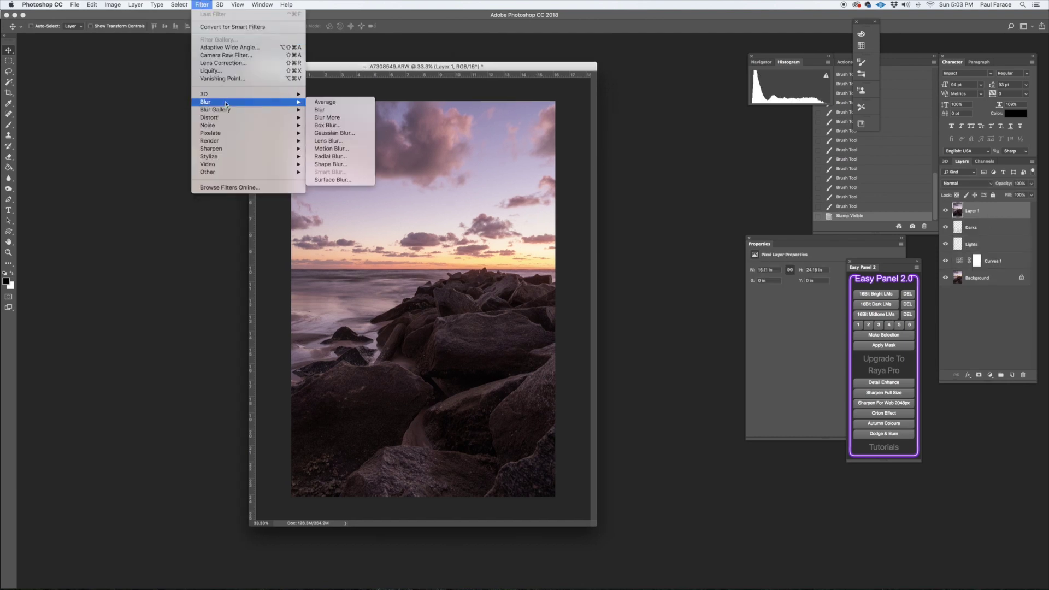
left_click(329, 133)
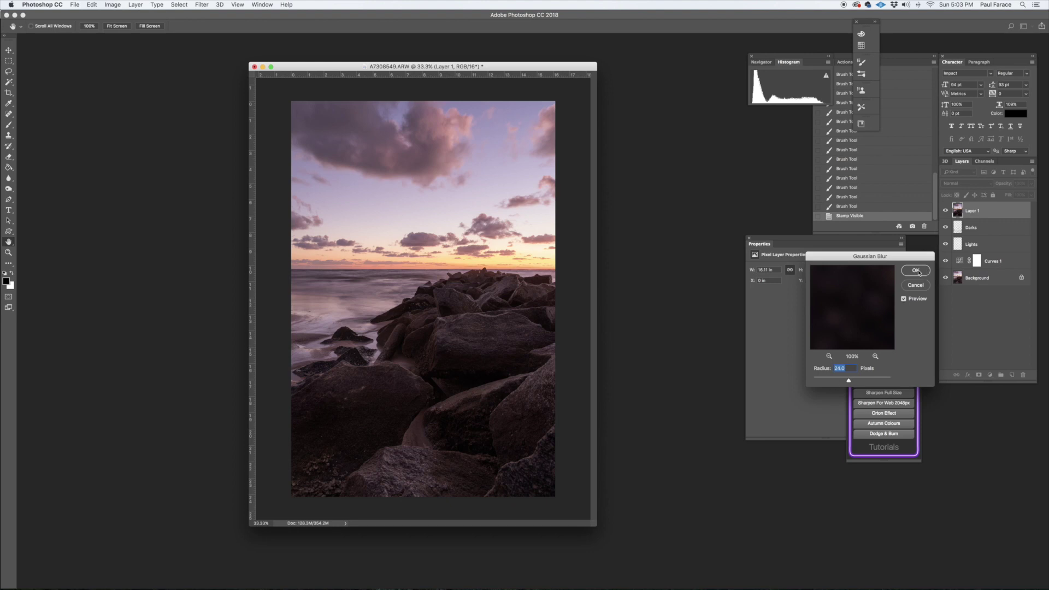
left_click(915, 270)
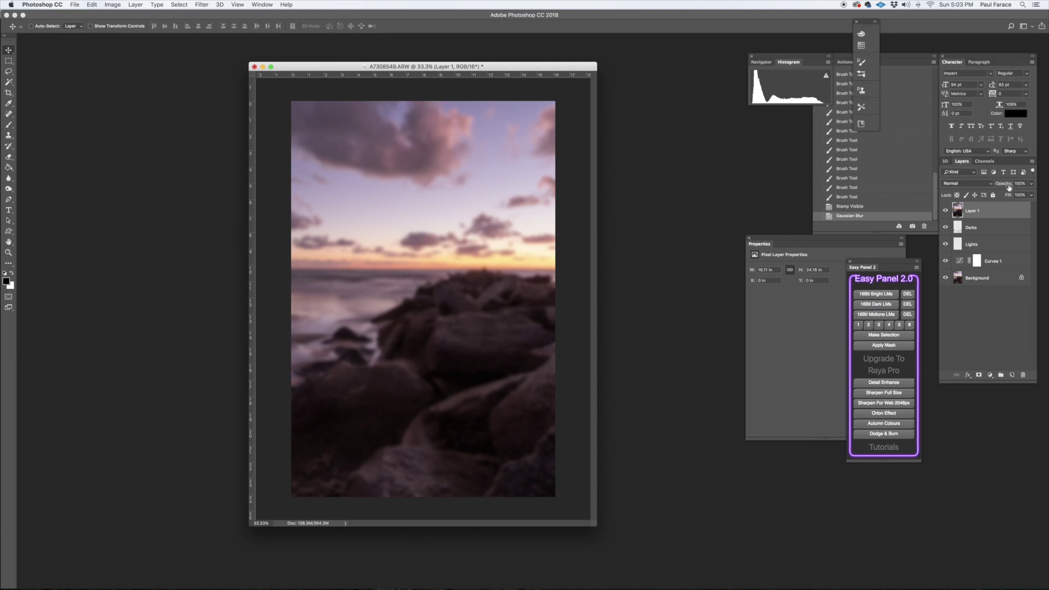
left_click(983, 184)
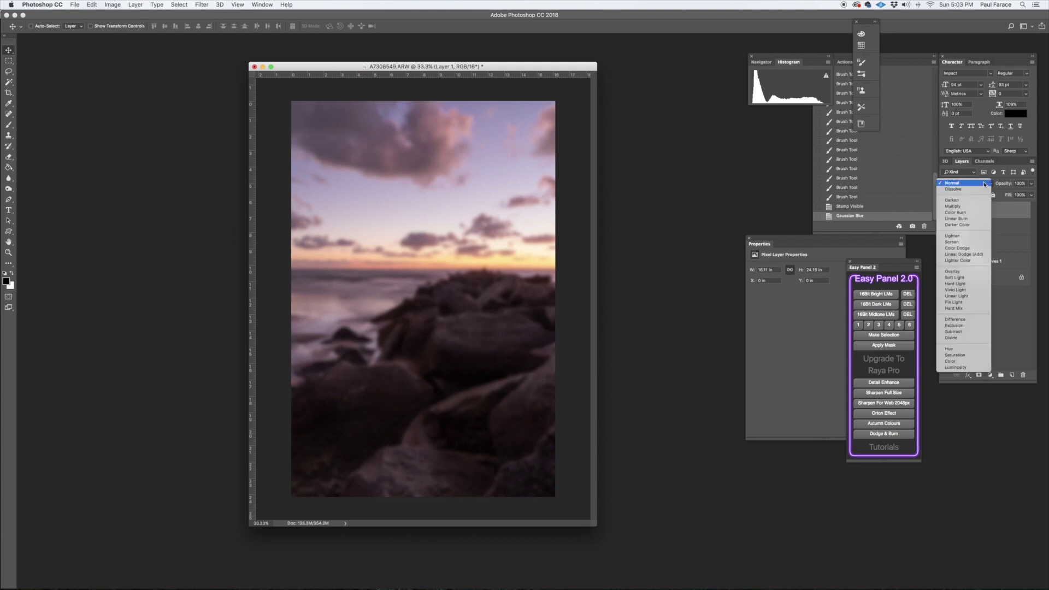
- Set Layer 1 to Soft Light at about 68% opacity and add a white layer mask
left_click(963, 278)
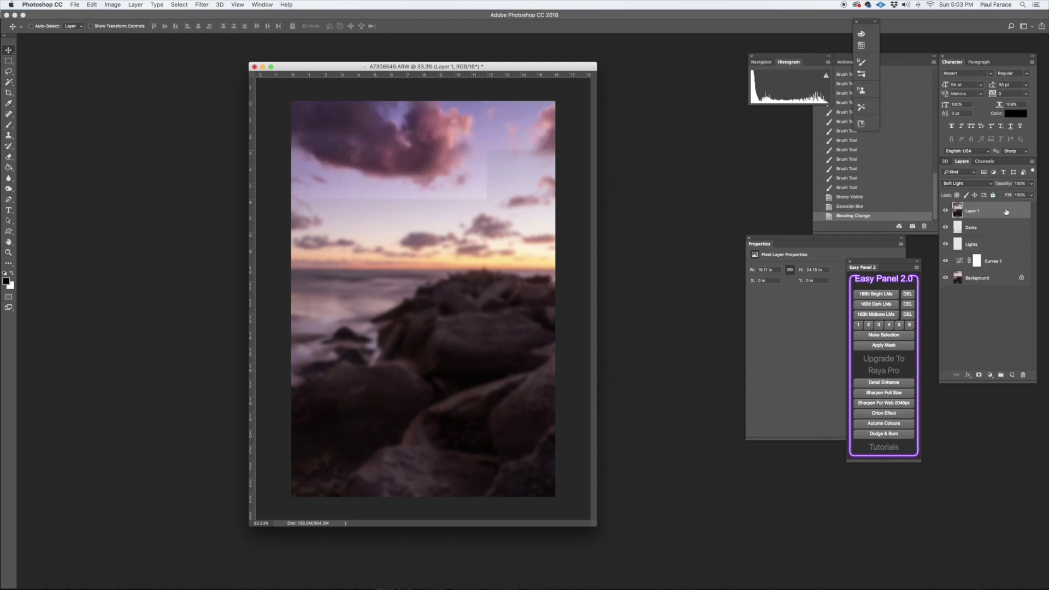
left_click(1031, 184)
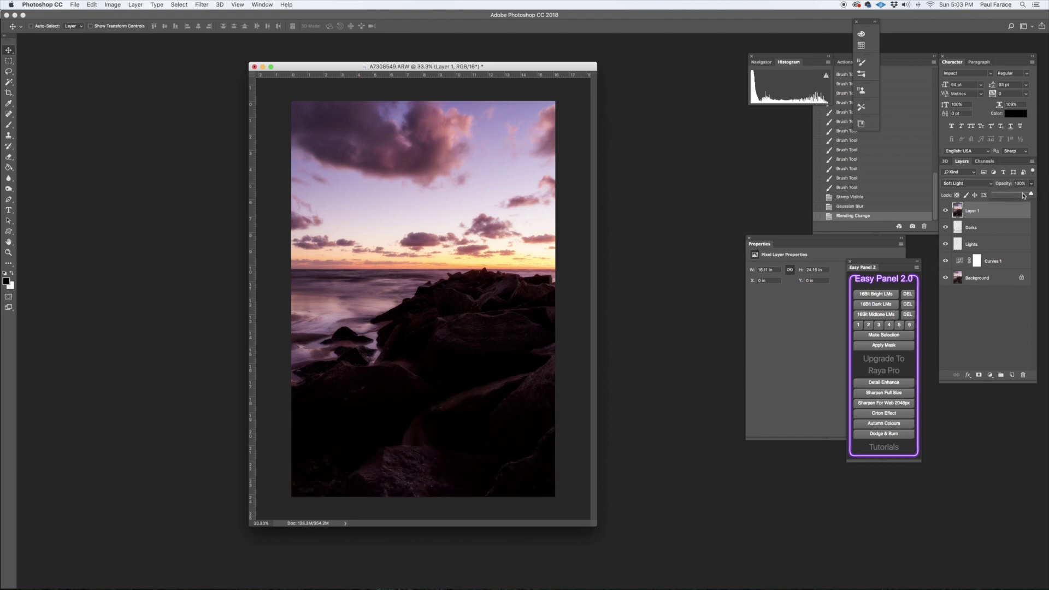
left_click_drag(1023, 195, 1024, 195)
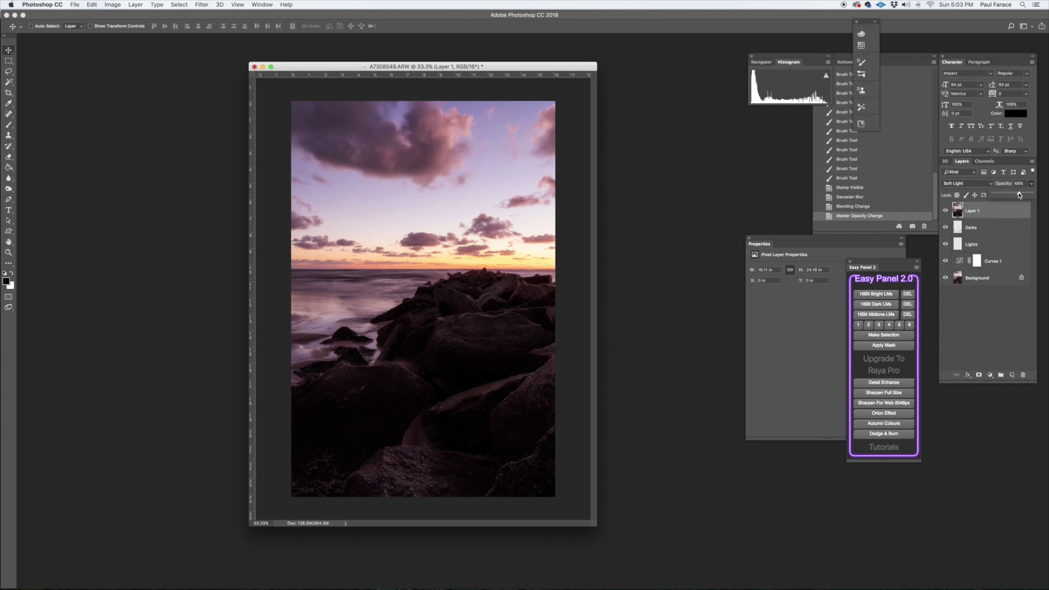
left_click(998, 210)
left_click(980, 376)
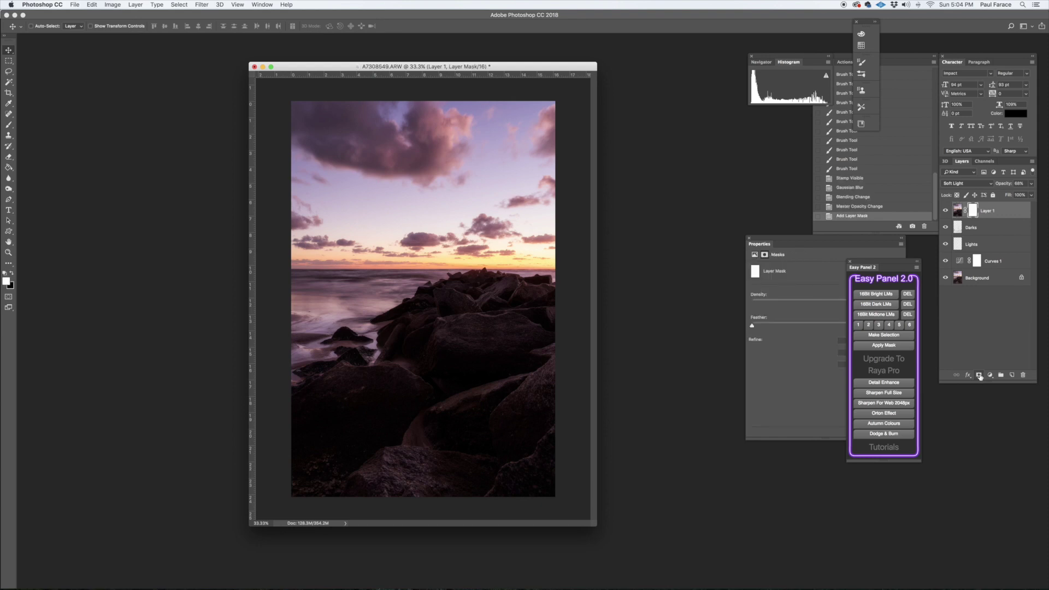
- Set up a black brush at 24% opacity and 1400 size
key("b")
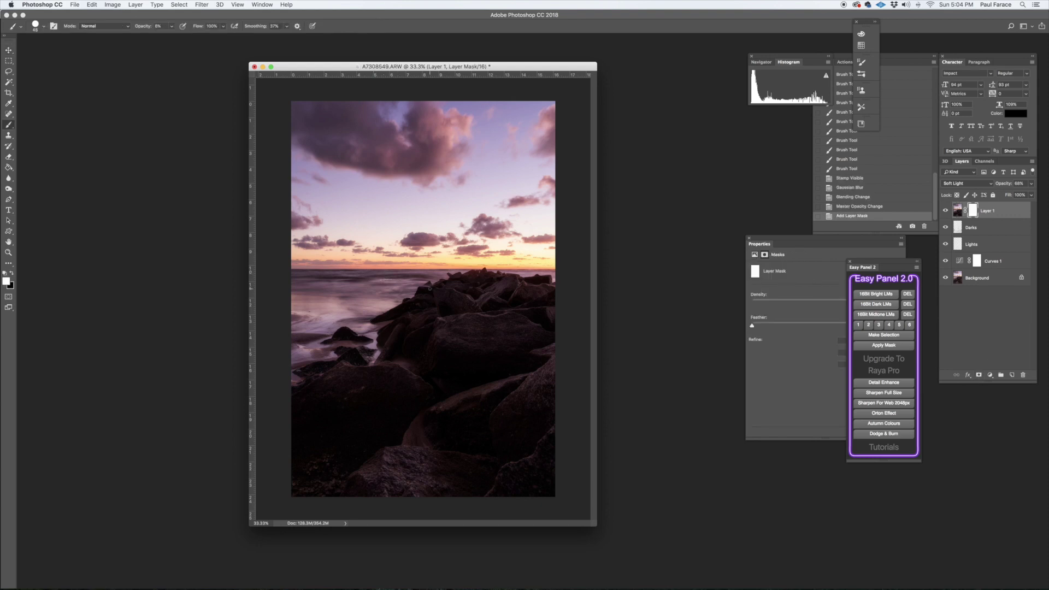
key("x")
key("bracketright")
key("bracketright")
key("bracketright")
key("bracketright")
key("bracketright")
key("bracketright")
key("bracketright")
key("bracketright")
key("bracketright")
left_click(172, 26)
left_click(455, 71)
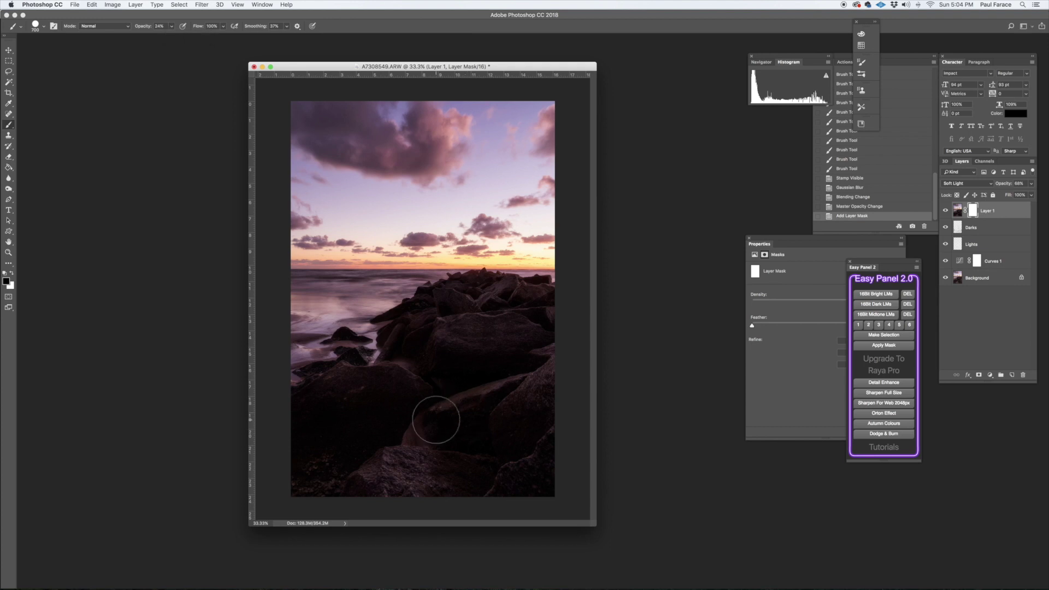
key("bracketright")
key("bracketright")
key("bracketright")
key("bracketright")
key("bracketright")
key("bracketright")
key("bracketright")
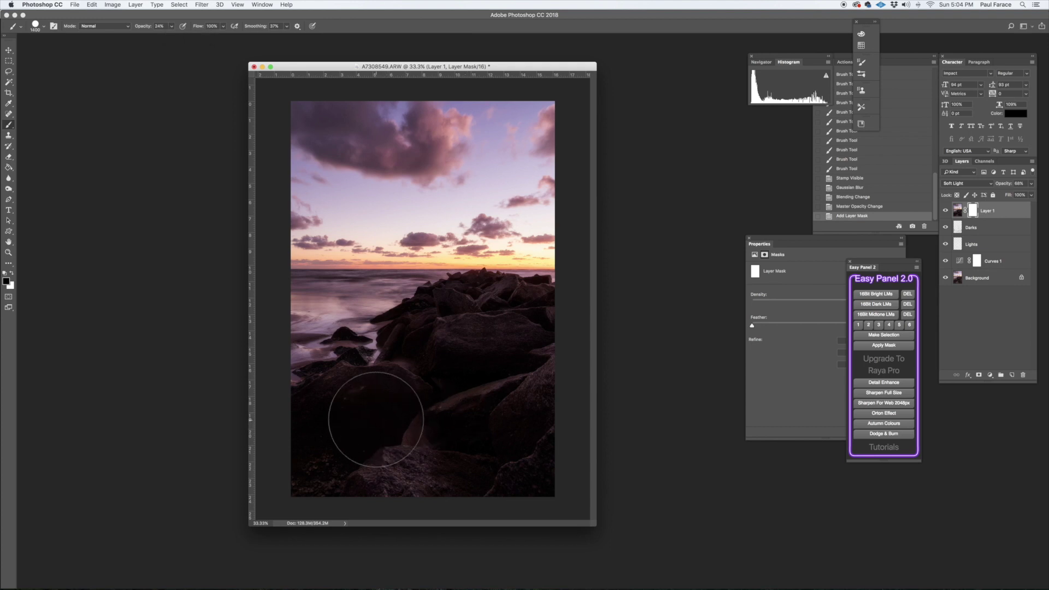
- Mask the glow off the bottom-left, central and left-side rocks, shrinking the brush to 400
left_click_drag(375, 419, 350, 431)
mouse_move(350, 431)
left_mouse_down()
mouse_move(339, 433)
mouse_move(355, 420)
left_mouse_up()
left_click_drag(355, 421, 375, 409)
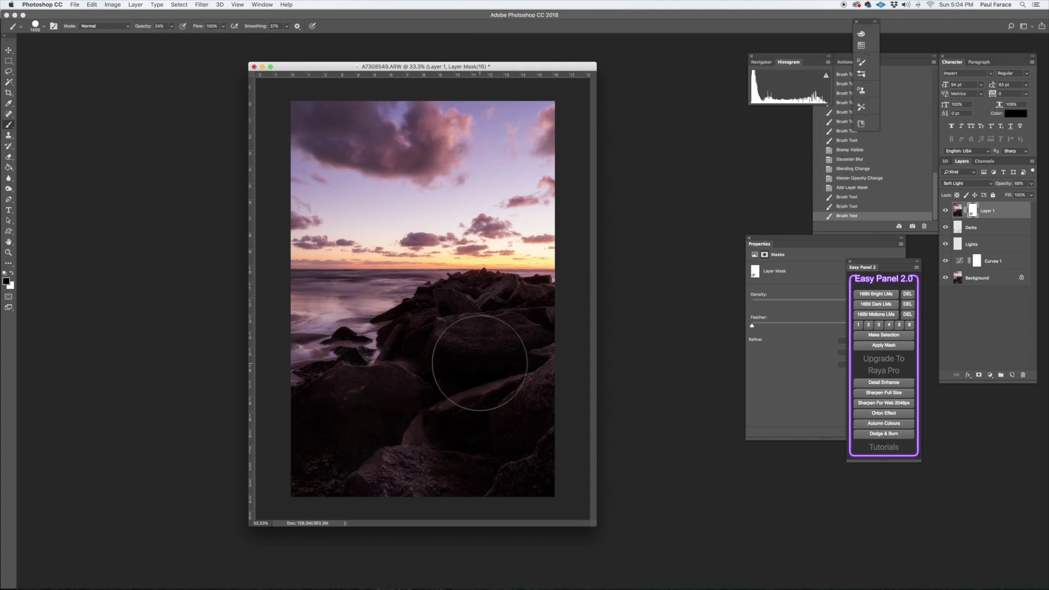
left_click_drag(485, 356, 510, 352)
key("bracketleft")
key("bracketleft")
key("bracketleft")
key("bracketleft")
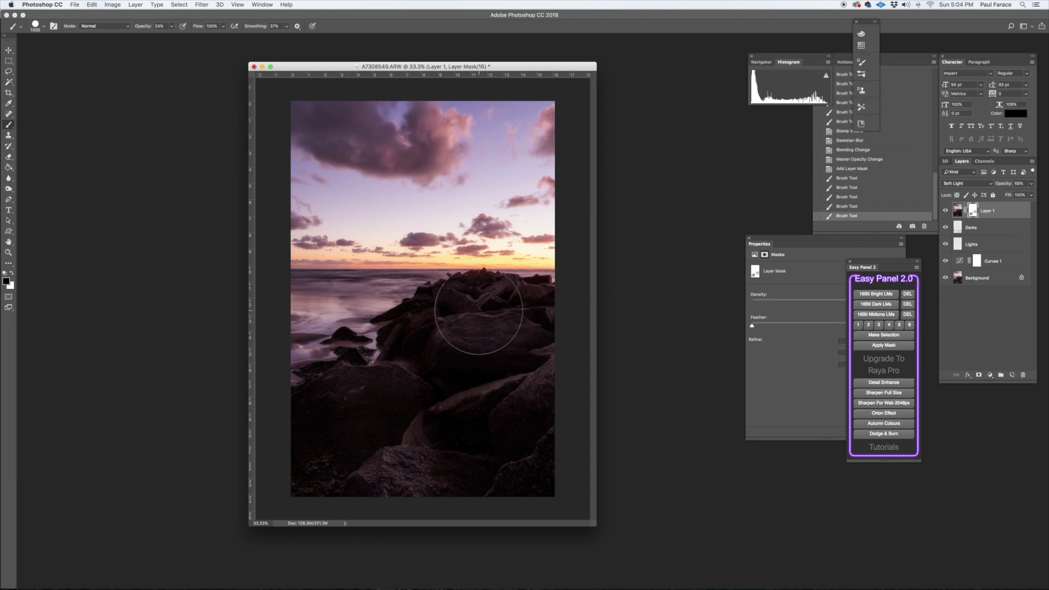
mouse_move(473, 293)
left_mouse_down()
mouse_move(422, 316)
mouse_move(416, 342)
left_mouse_up()
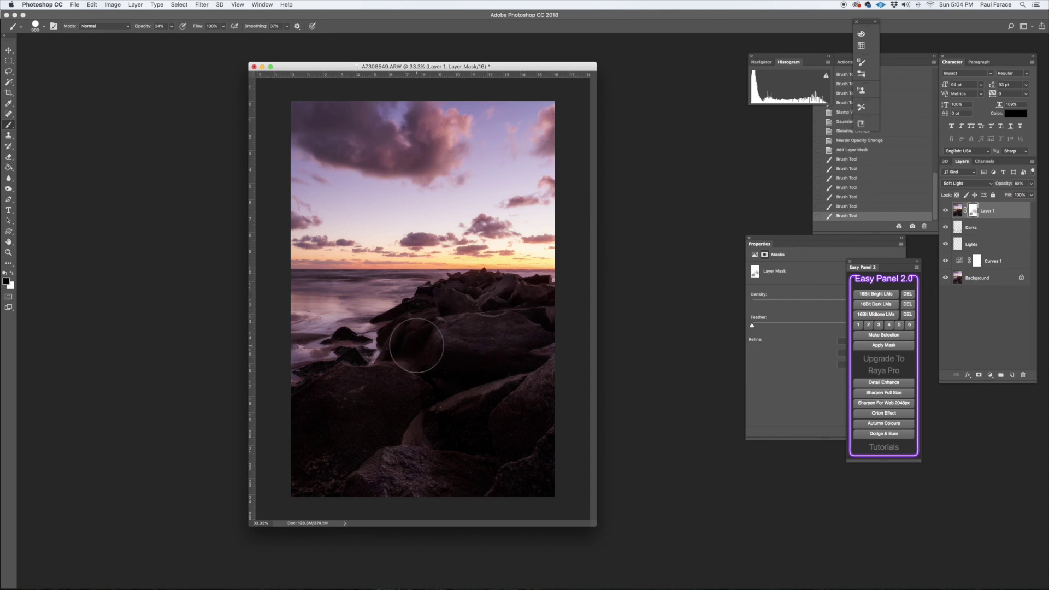
key("bracketleft")
key("bracketleft")
key("bracketleft")
key("bracketleft")
key("bracketleft")
left_click(416, 344)
key("bracketleft")
mouse_move(487, 391)
left_mouse_down()
mouse_move(526, 358)
mouse_move(474, 364)
mouse_move(518, 333)
mouse_move(483, 329)
mouse_move(481, 353)
mouse_move(477, 321)
mouse_move(499, 304)
mouse_move(532, 310)
mouse_move(476, 300)
mouse_move(437, 307)
left_mouse_up()
- Refine the mask along the rock edges with smaller brushes, then hide the glow layer to compare
key("bracketright")
key("bracketright")
key("bracketleft")
left_click(435, 305)
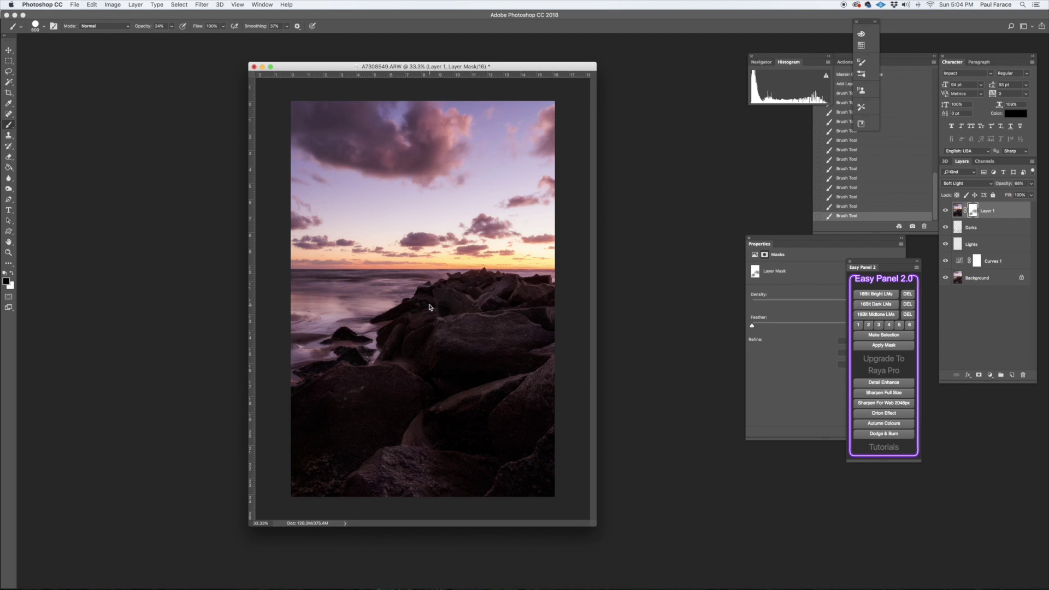
key("bracketleft")
key("bracketleft")
key("bracketleft")
key("bracketleft")
key("bracketleft")
mouse_move(421, 296)
left_mouse_down()
mouse_move(385, 317)
mouse_move(404, 309)
mouse_move(388, 330)
mouse_move(419, 337)
left_mouse_up()
key("bracketright")
key("bracketright")
key("bracketright")
key("bracketright")
key("bracketright")
key("bracketleft")
key("bracketleft")
key("bracketleft")
key("bracketleft")
key("bracketleft")
key("bracketleft")
key("bracketleft")
key("bracketleft")
key("bracketleft")
key("bracketleft")
key("bracketright")
key("bracketright")
key("bracketright")
key("bracketright")
key("bracketright")
key("bracketright")
left_click(944, 212)
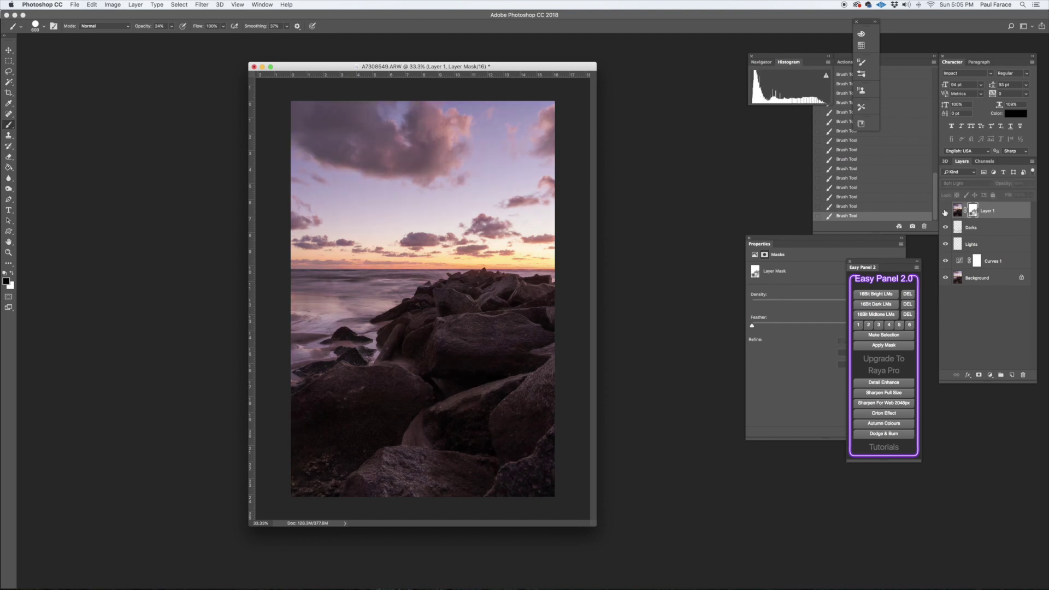
- Show Layer 1 again, inspect at 50% zoom, and save the edit as A7308549-Edit.tif
left_click(944, 212)
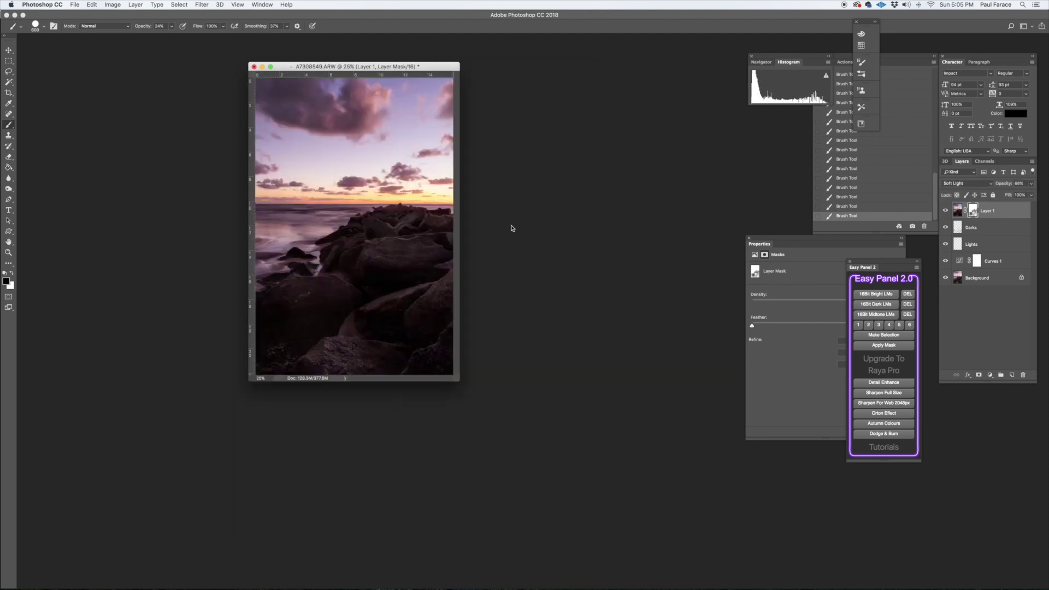
key("super+equal")
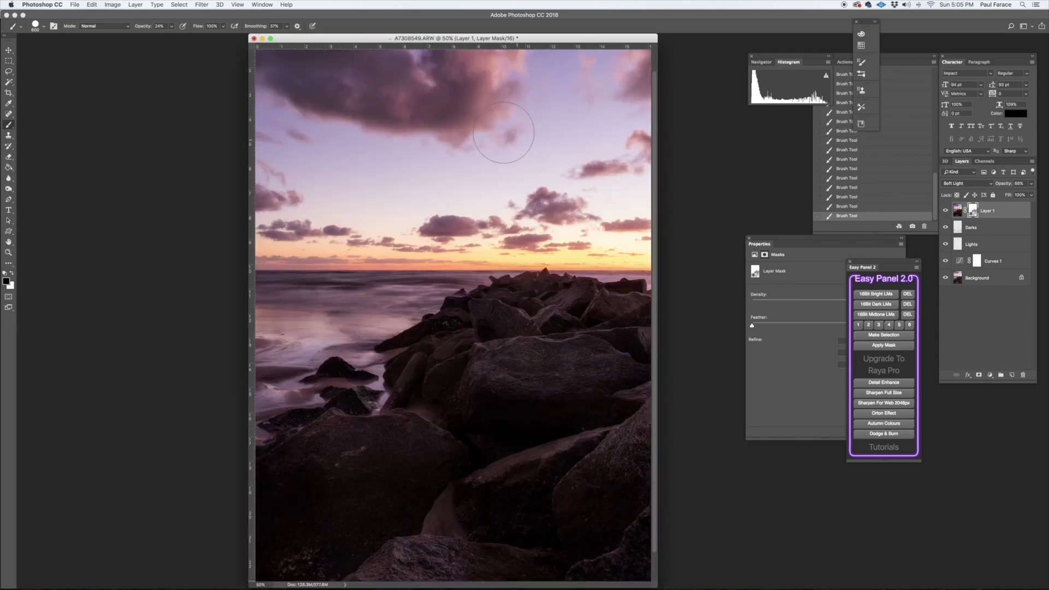
left_click(7, 51)
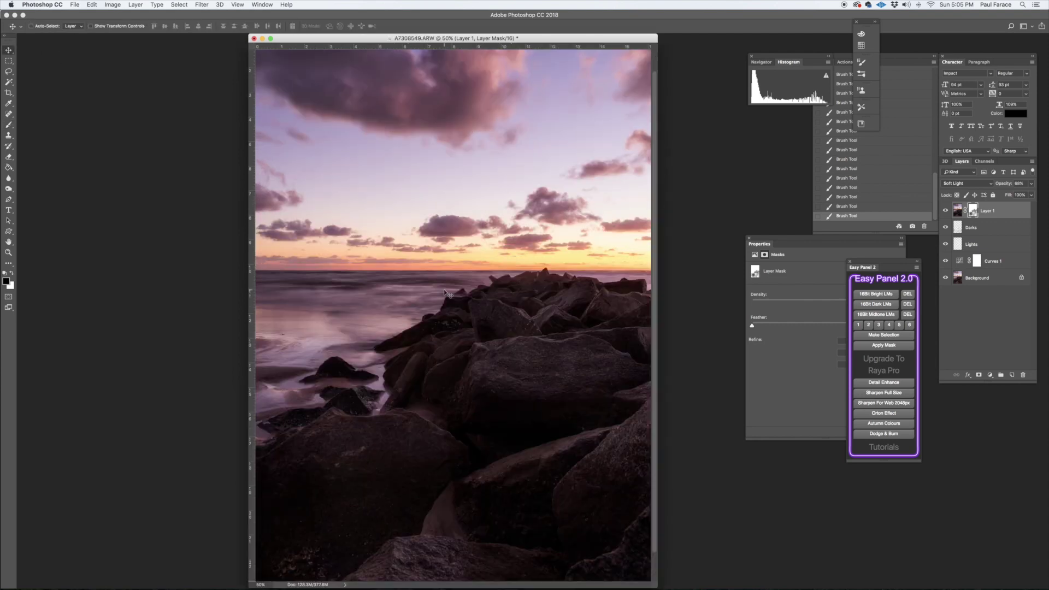
key("super+minus")
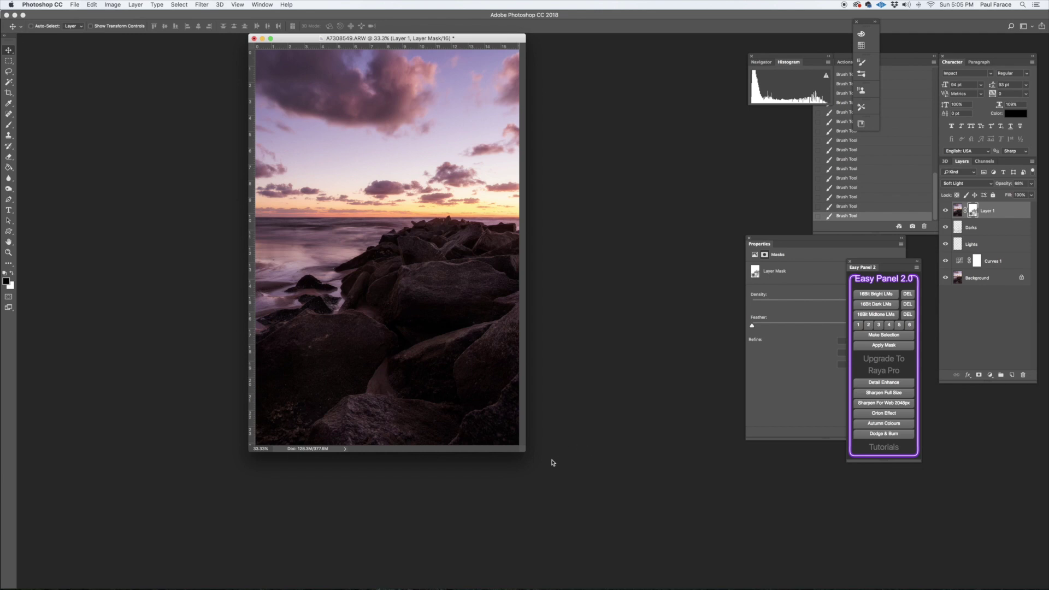
left_click_drag(525, 452, 577, 496)
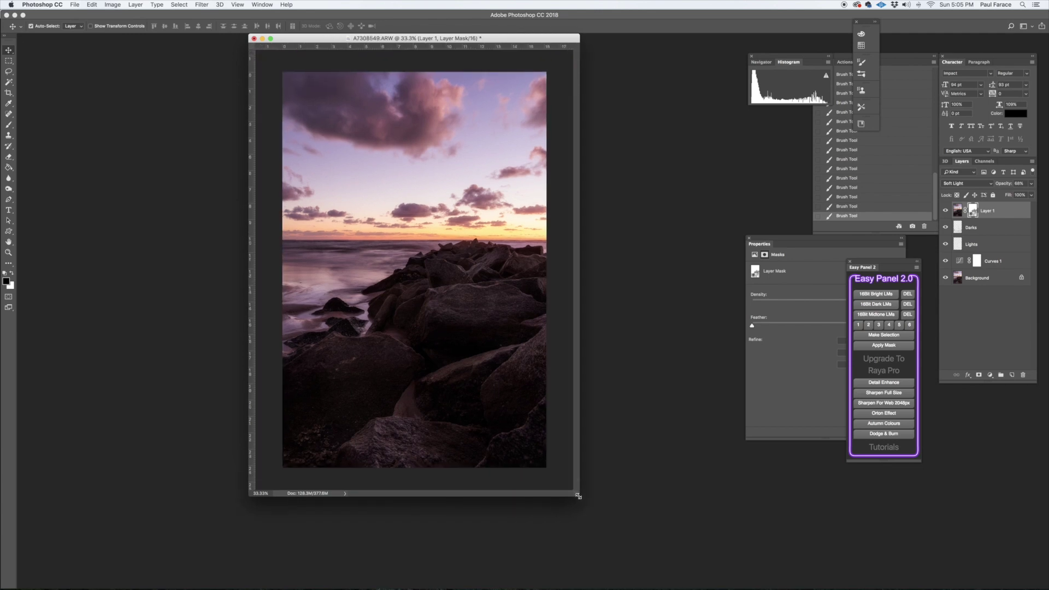
key("super+s")
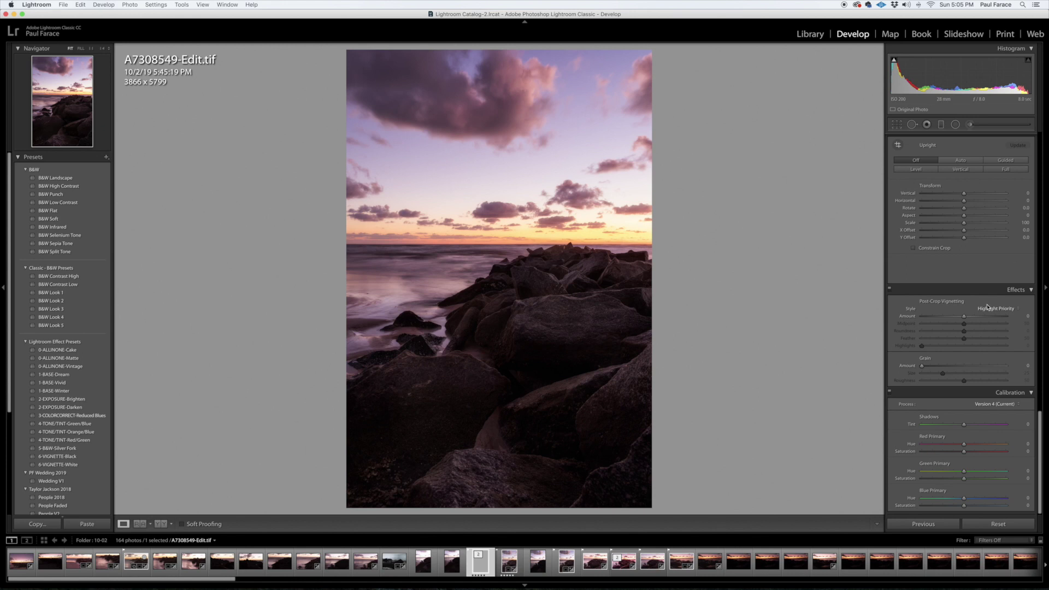
- Add a graduated filter across the rocks that lifts their shadows
scroll(986, 308, "up", 15)
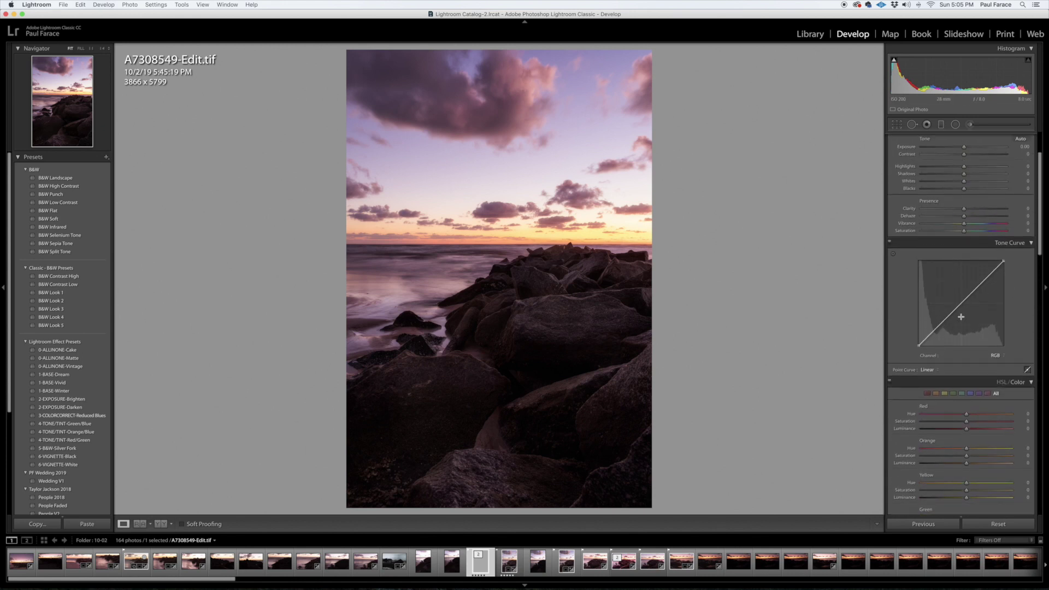
scroll(961, 305, "up", 5)
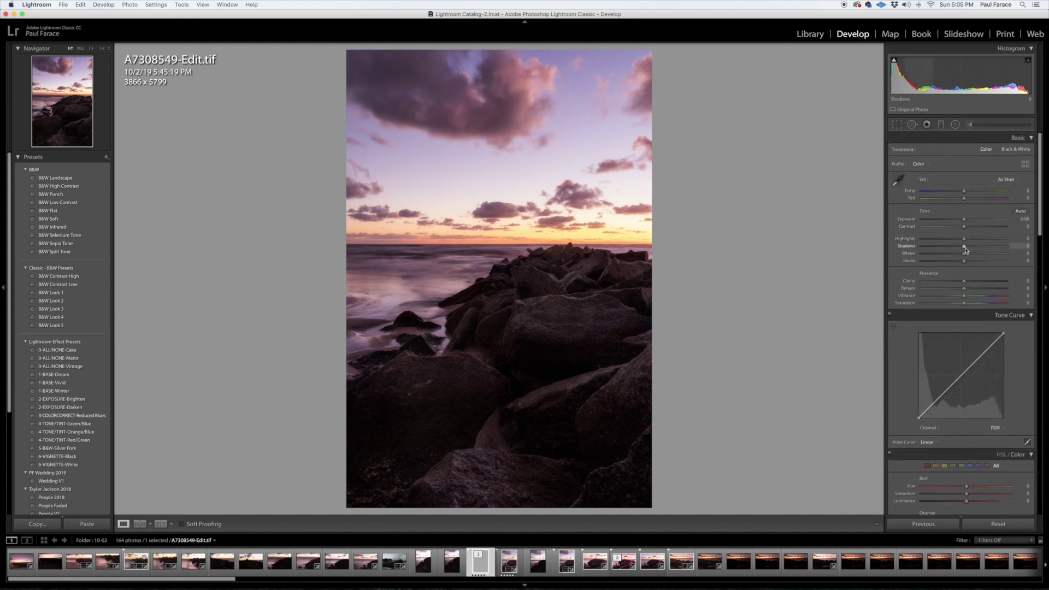
left_click(941, 125)
mouse_move(489, 307)
left_mouse_down()
mouse_move(470, 259)
mouse_move(489, 297)
left_mouse_up()
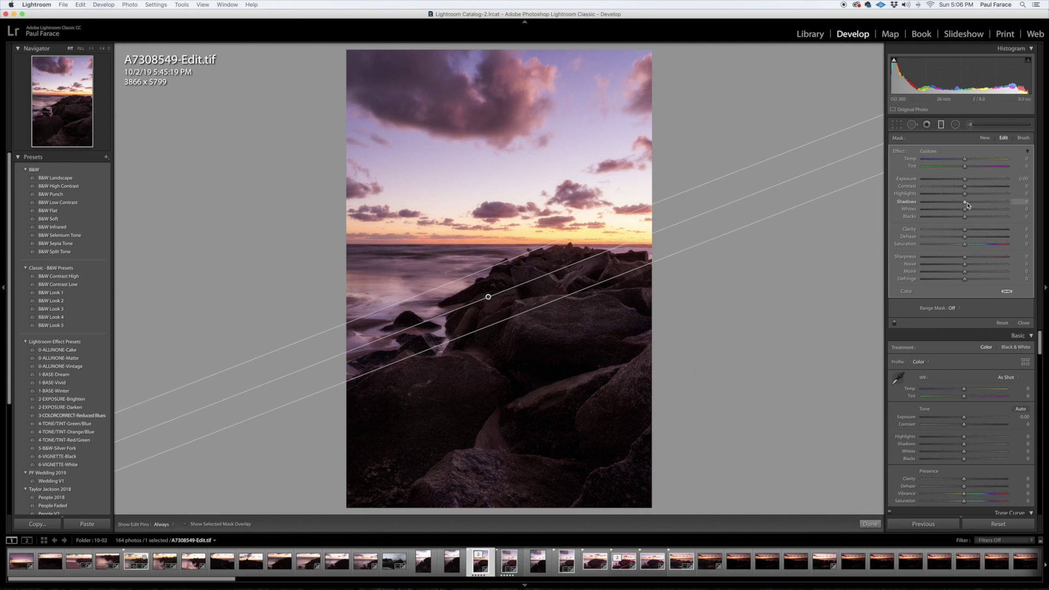
left_click_drag(966, 204, 969, 204)
- Add a second graduated filter along the horizon lowering sky exposure to about -0.84
left_click(985, 138)
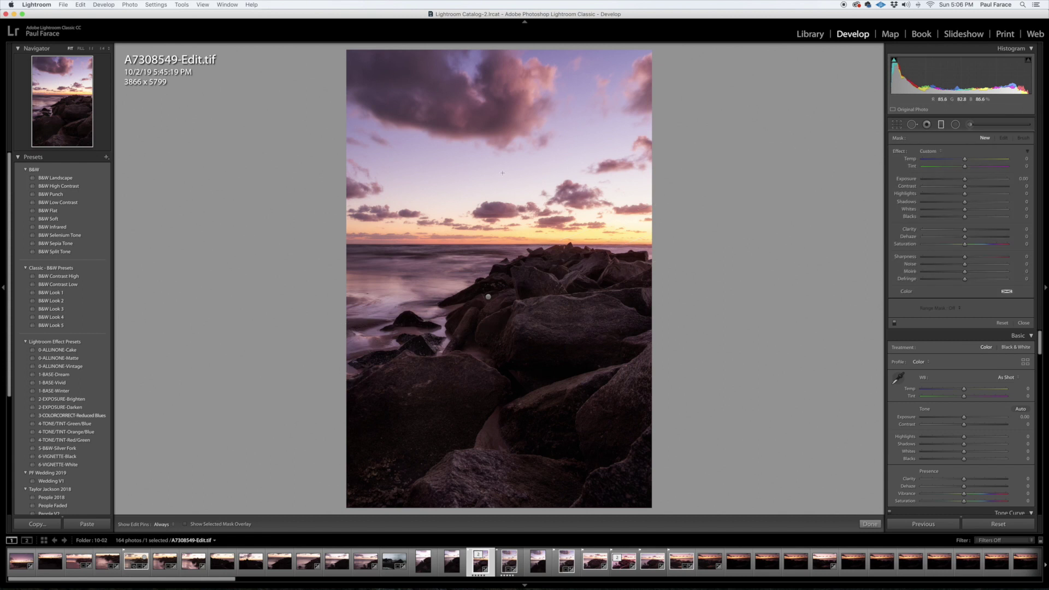
left_click_drag(502, 173, 501, 234)
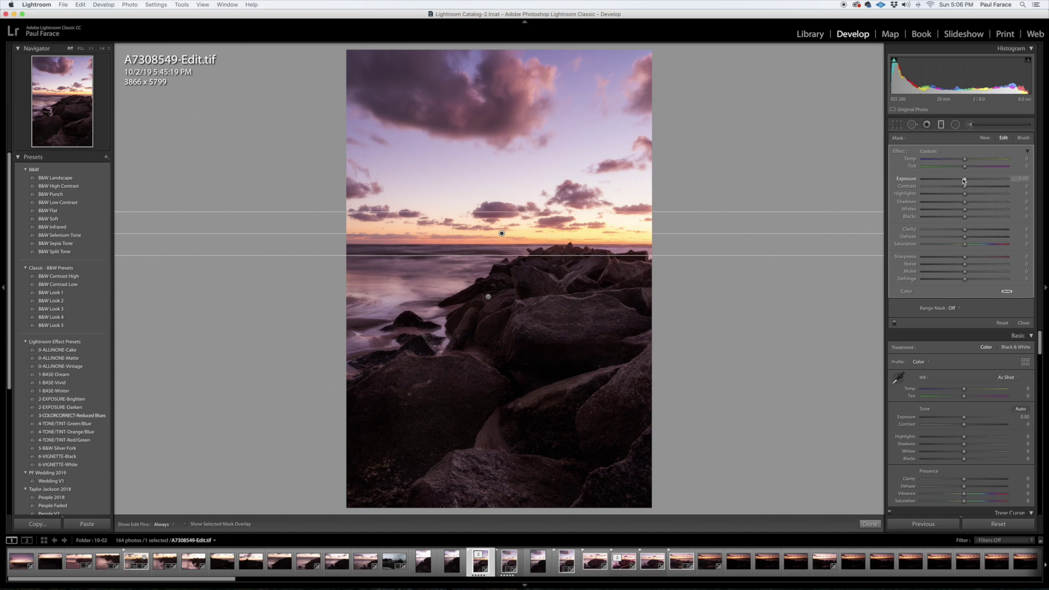
left_click_drag(960, 182, 956, 182)
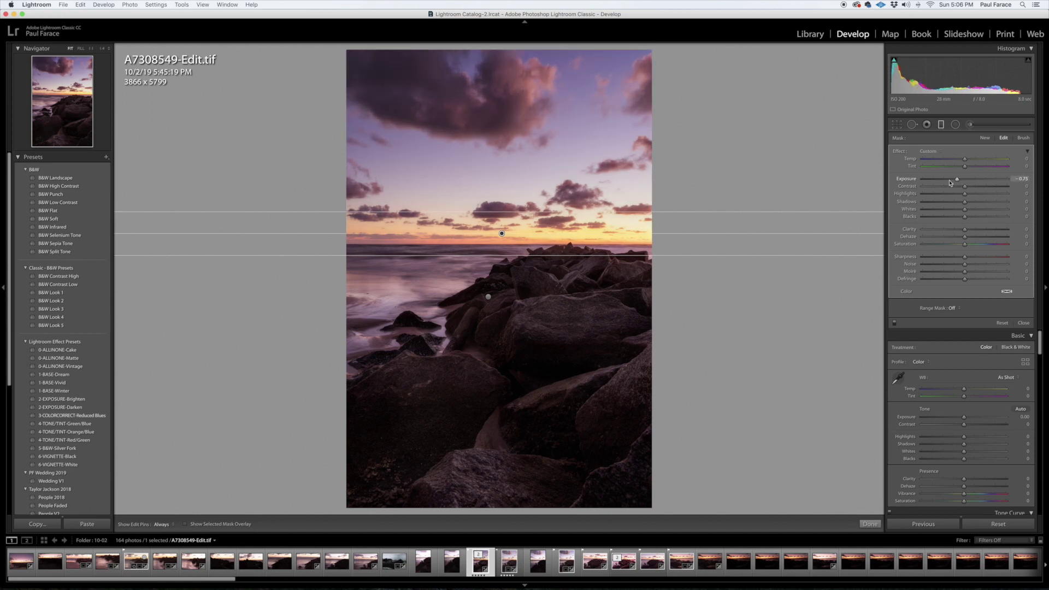
left_click_drag(949, 183, 958, 181)
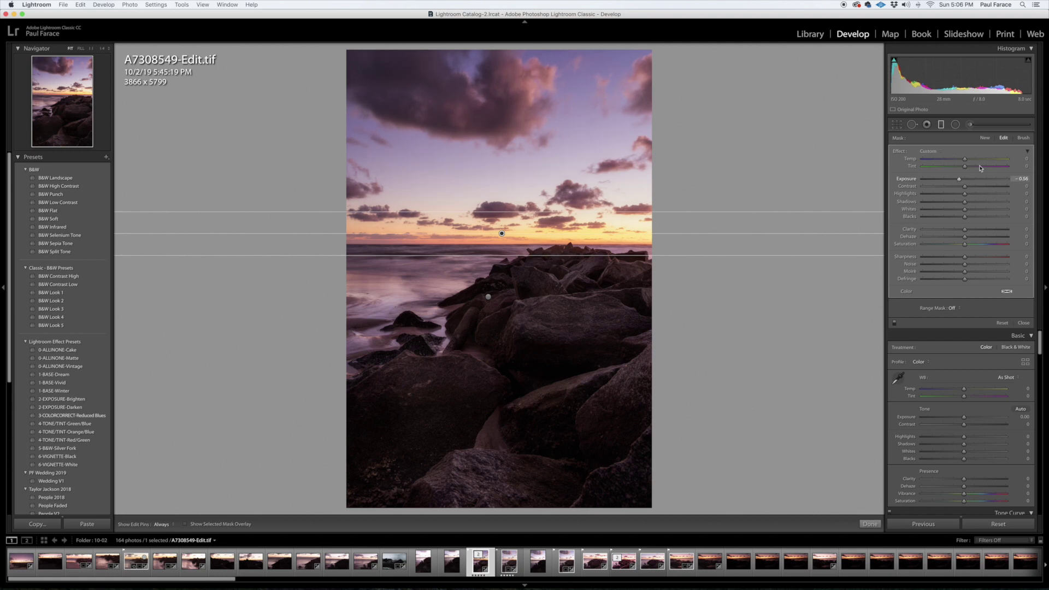
left_click(941, 127)
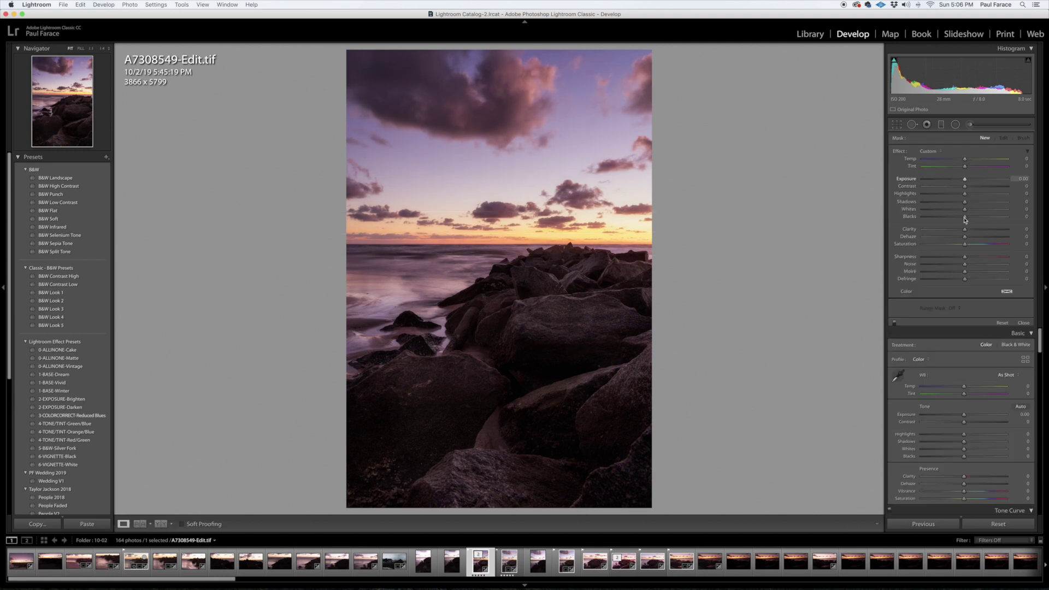
- Check rock detail, then set Sharpening Amount 72 and Masking 48 in the Detail panel
left_click(510, 326)
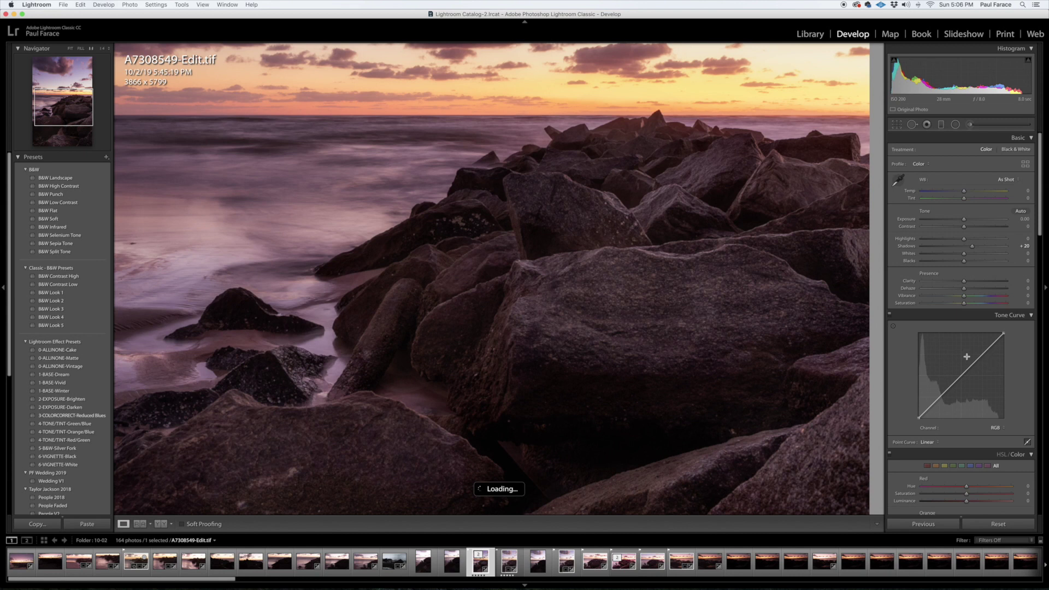
scroll(963, 360, "down", 4)
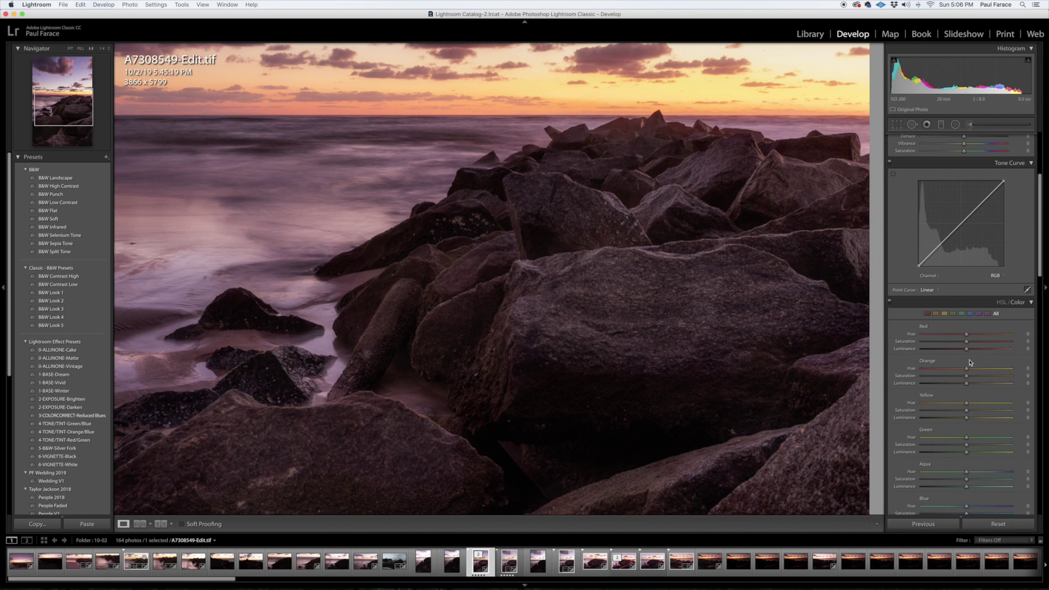
scroll(971, 362, "down", 8)
scroll(972, 366, "down", 2)
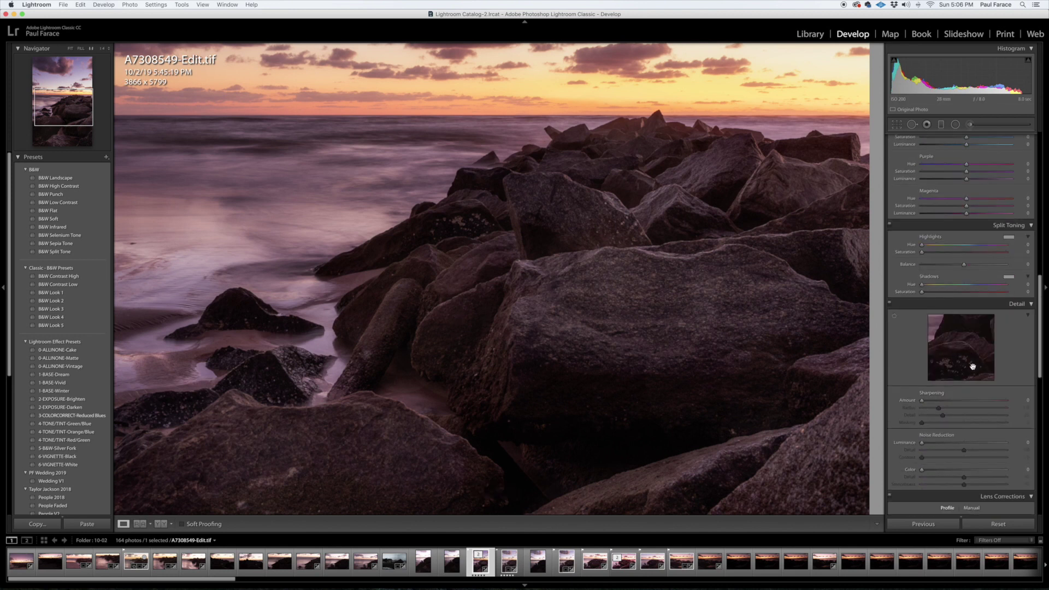
left_click(616, 339)
left_click_drag(932, 364, 945, 366)
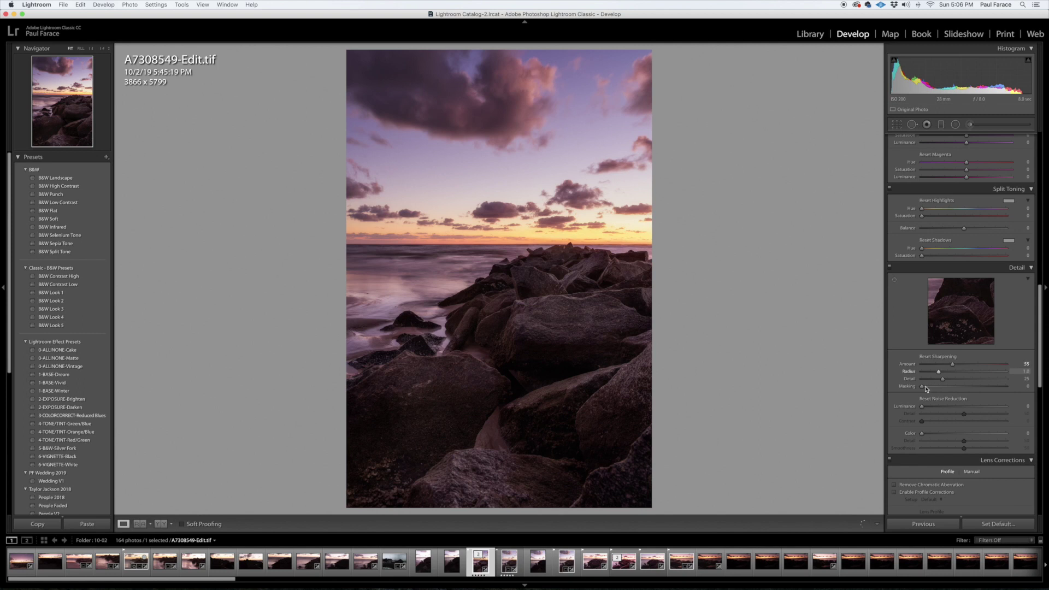
left_click_drag(947, 386, 949, 387)
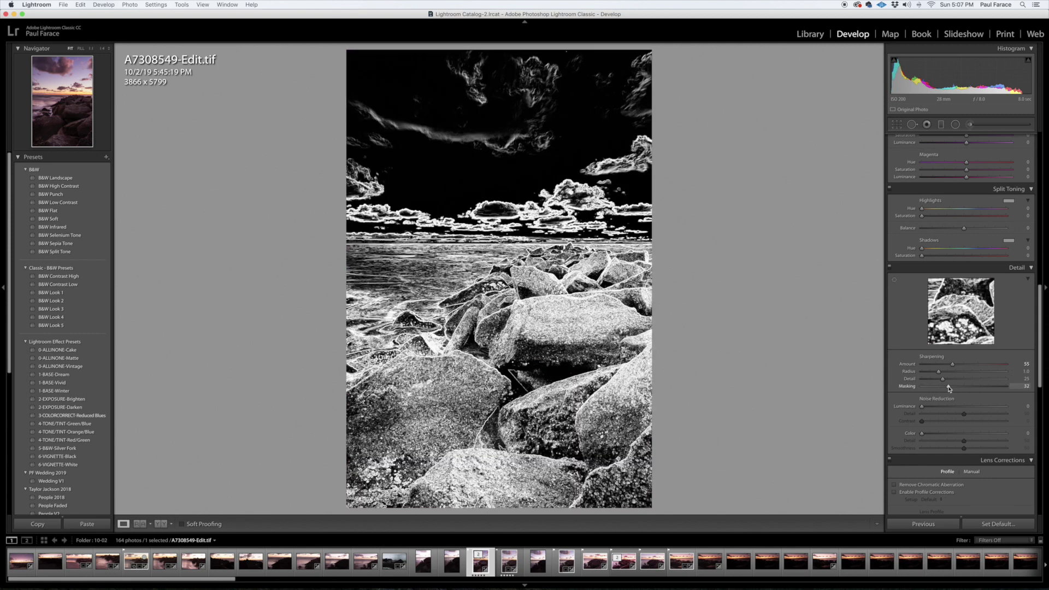
left_click_drag(953, 388, 961, 389)
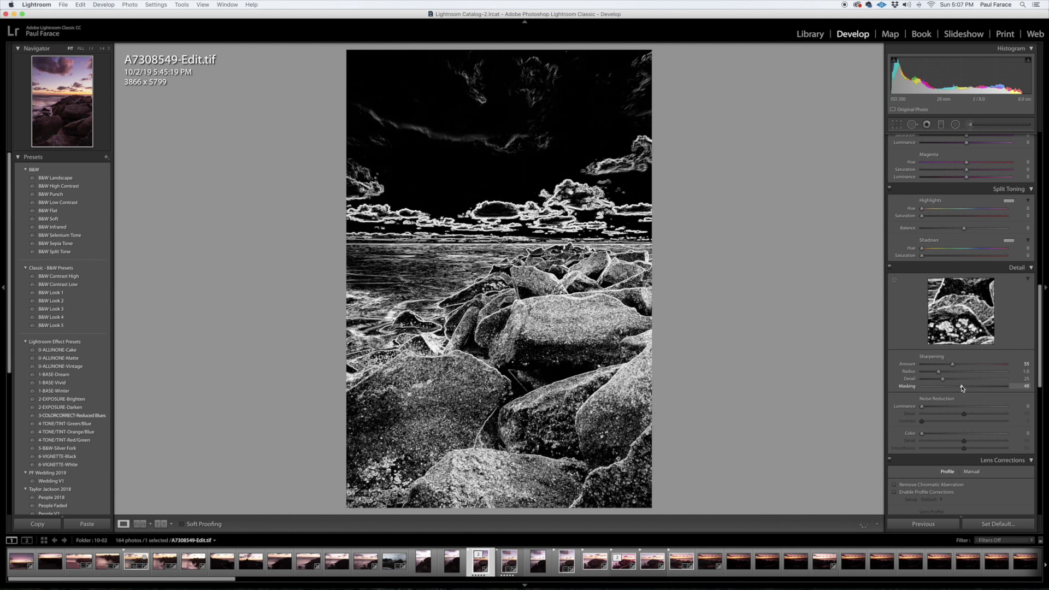
left_click_drag(961, 388, 959, 367)
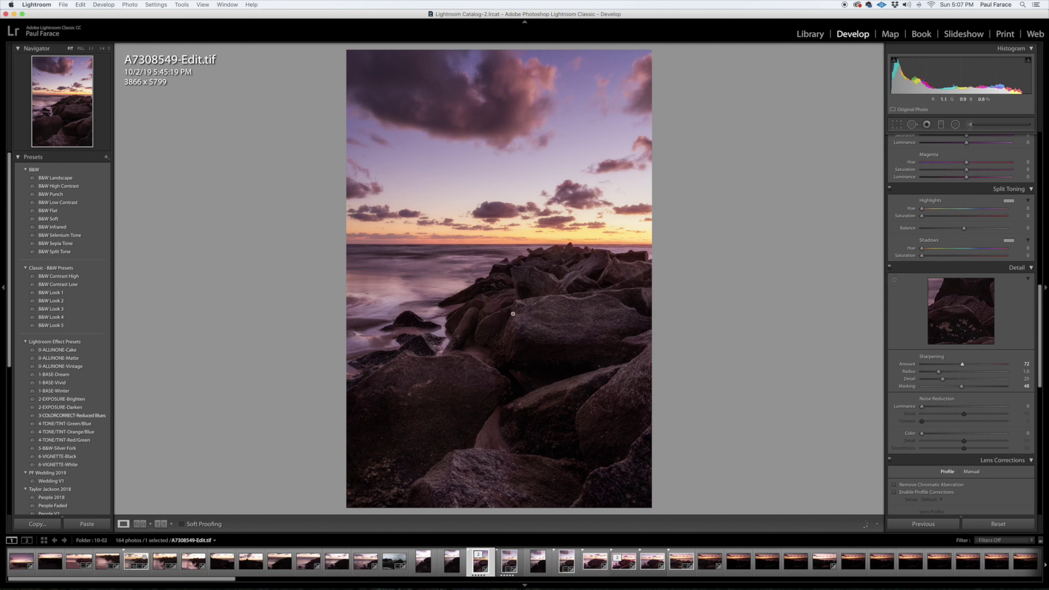
scroll(980, 265, "up", 10)
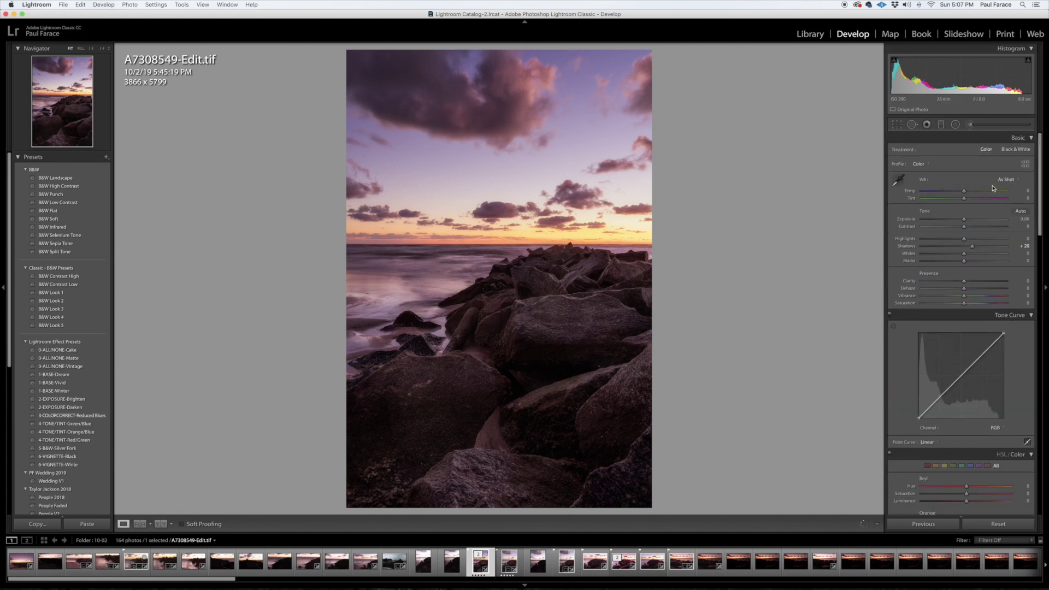